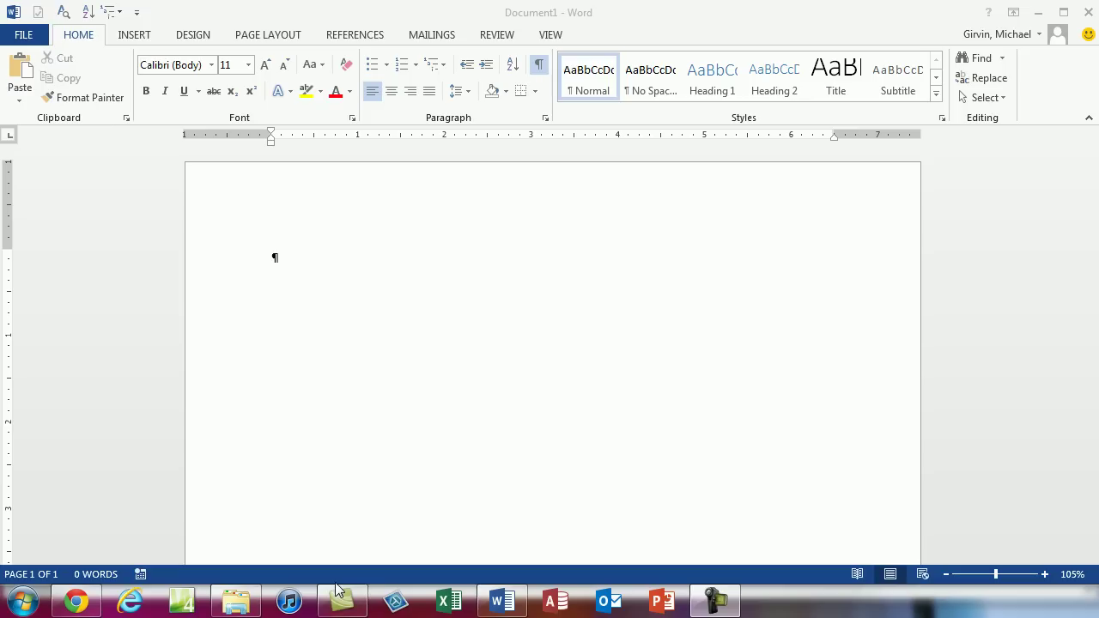
- Start saving the new document and browse to the 02Word folder under E:, Highline, 01Fall2013, Bsun216, 01ClassNotes
key(F12)
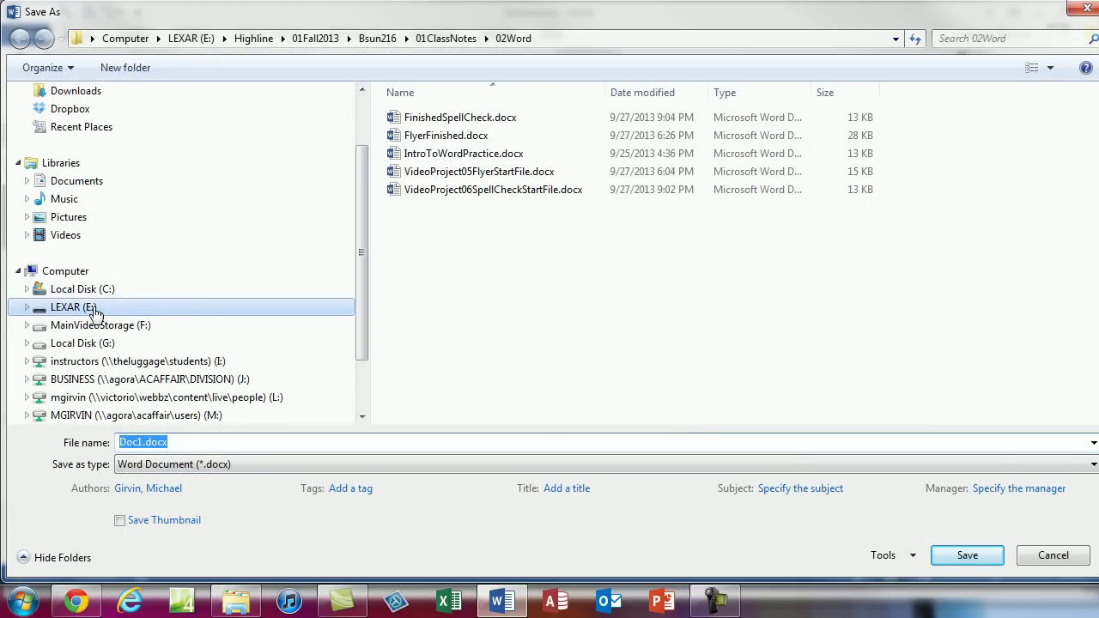
click(27, 306)
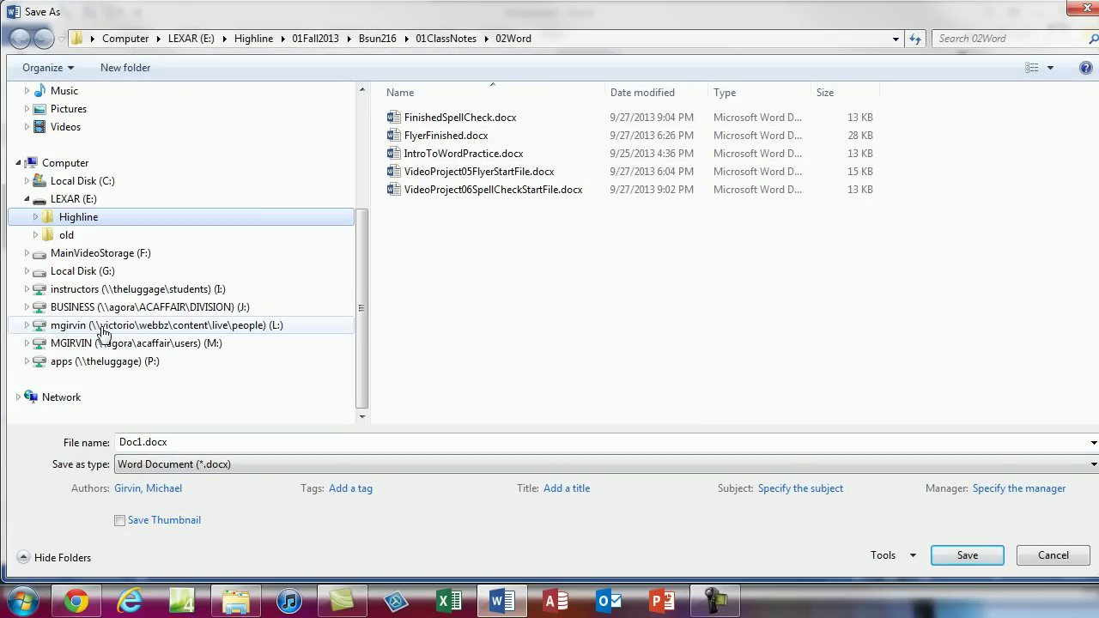
click(35, 216)
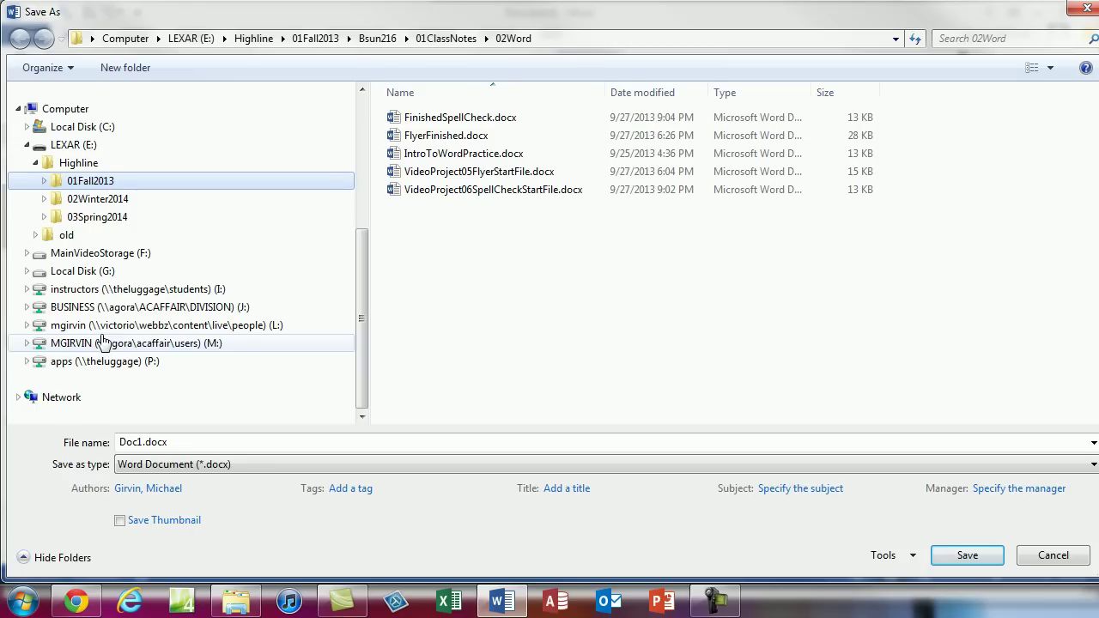
click(44, 180)
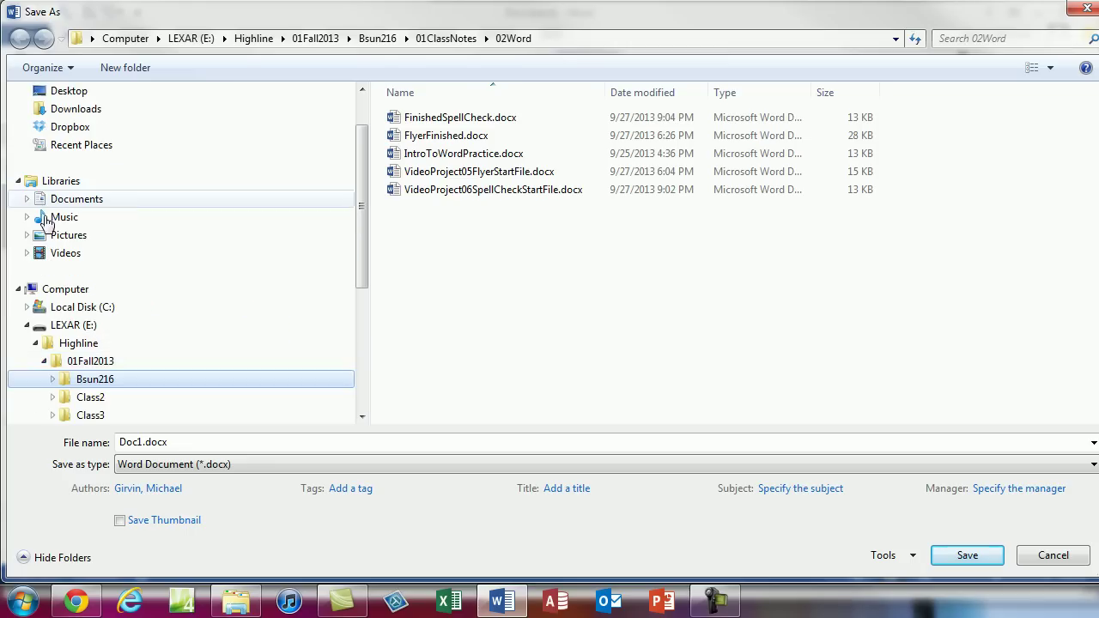
click(52, 382)
click(61, 397)
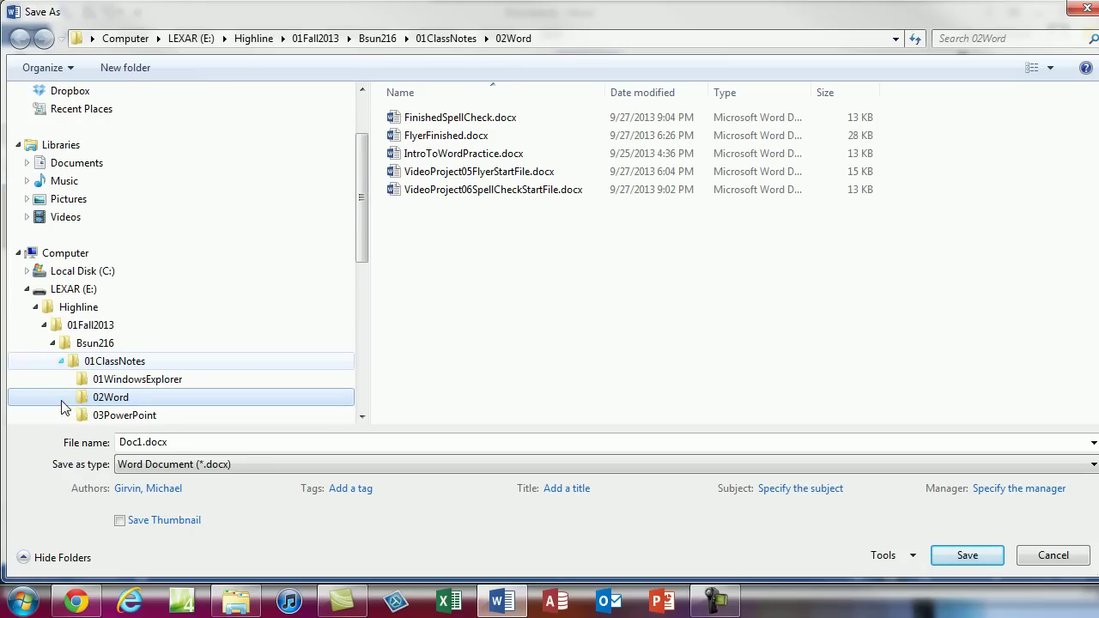
click(93, 397)
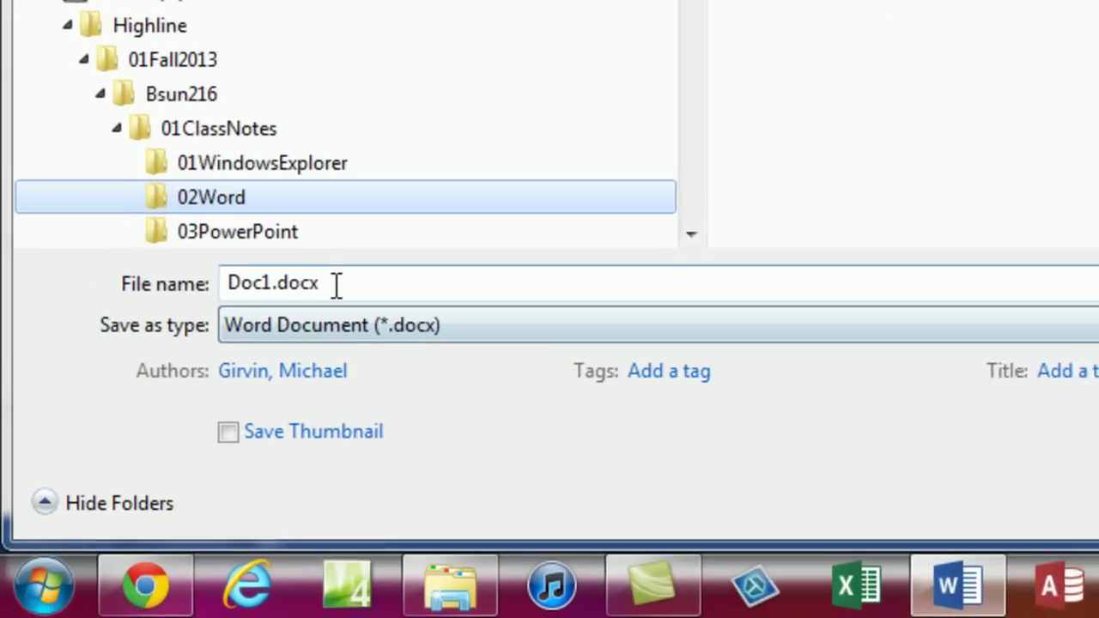
- Name the file HyperlinkAndWebPage and save it as a Word document
click(176, 443)
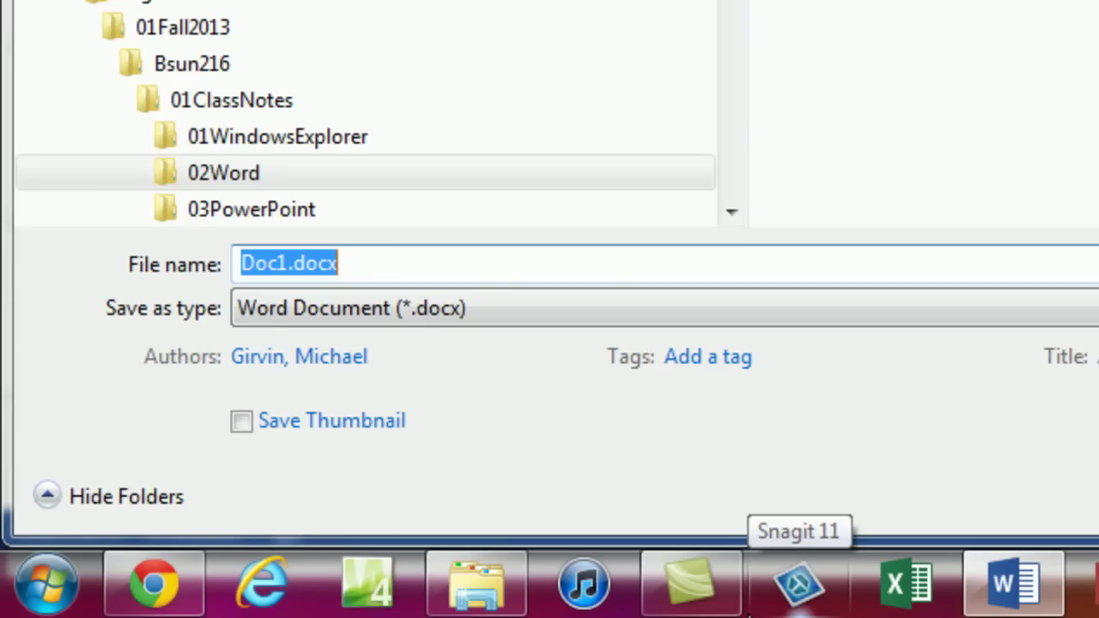
text(HyperlinkAndWebPage)
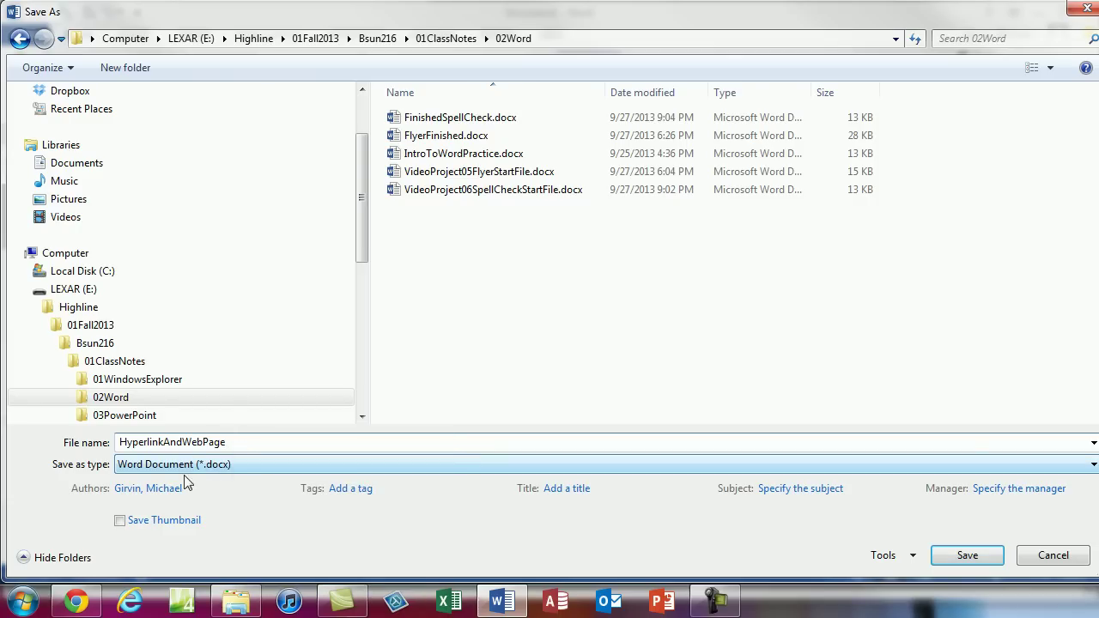
click(229, 488)
click(966, 559)
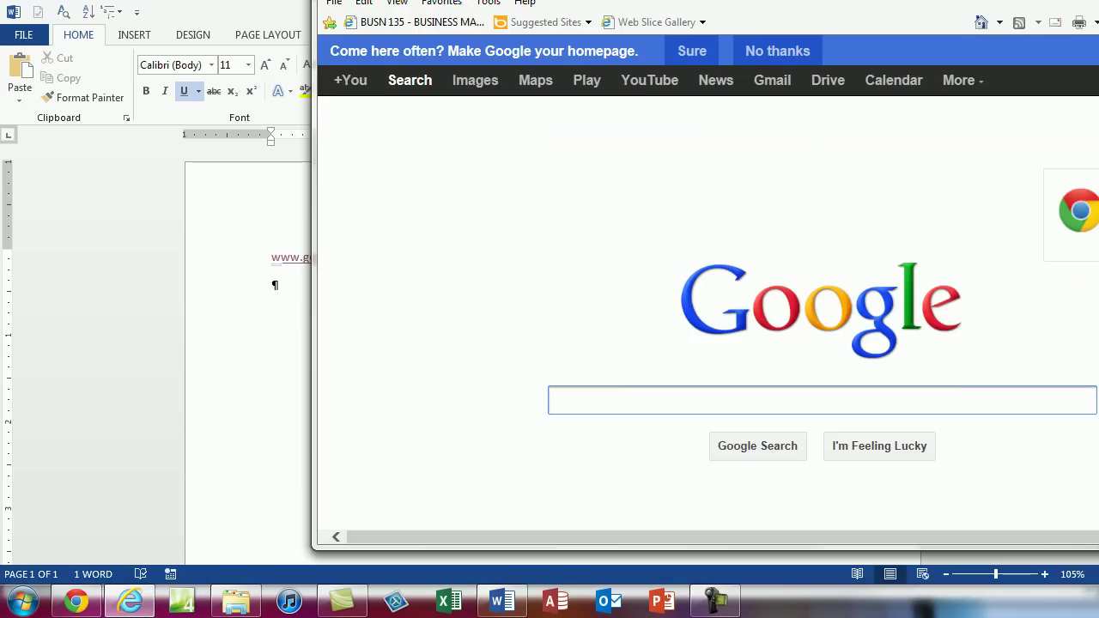
drag(961, 26, 813, 53)
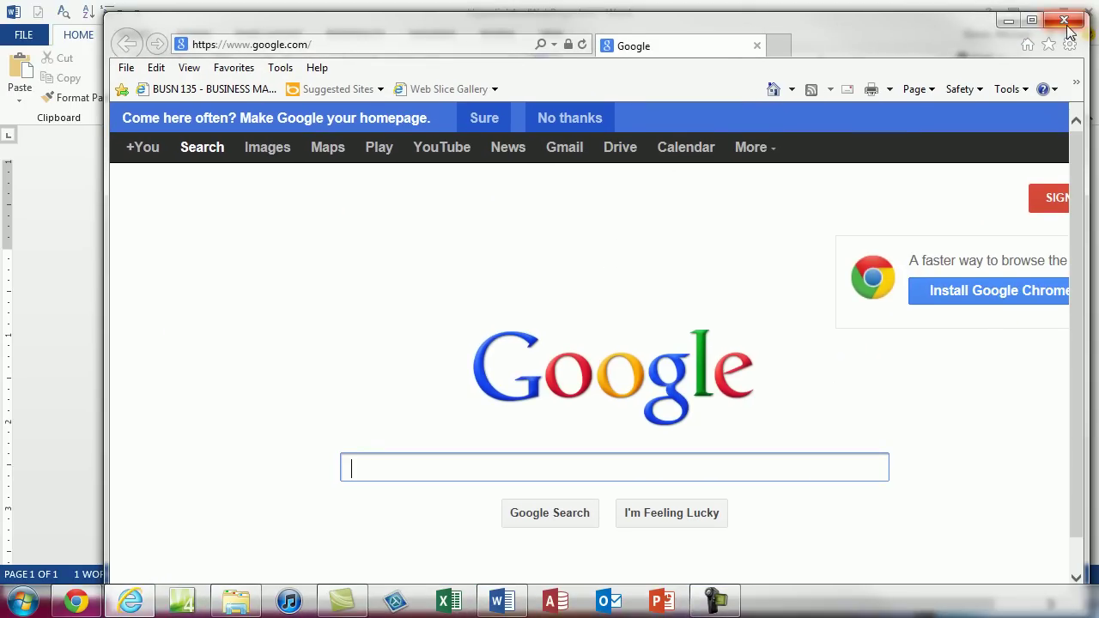
click(1064, 23)
click(313, 299)
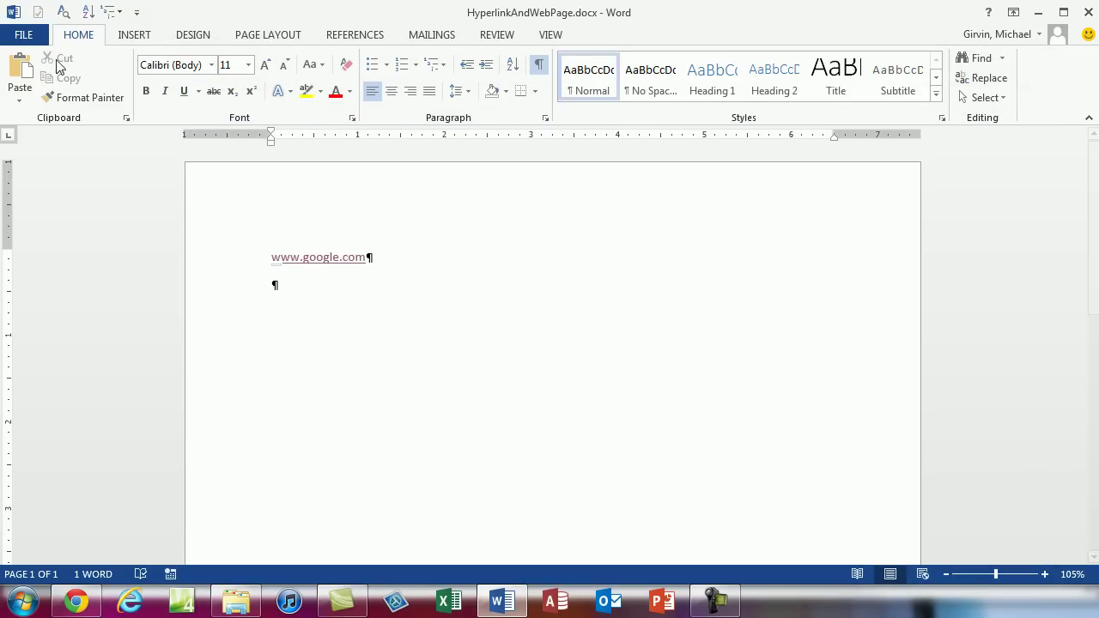
- Review the AutoFormat As You Type setting that replaces Internet and network paths with hyperlinks, keeping the options as they are
click(24, 36)
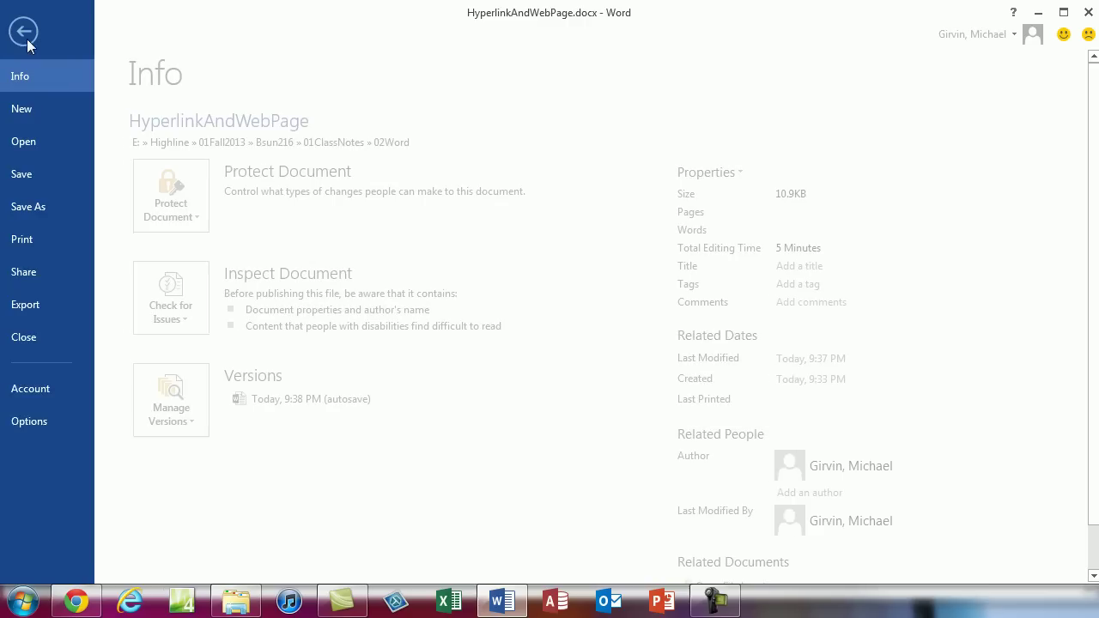
click(55, 425)
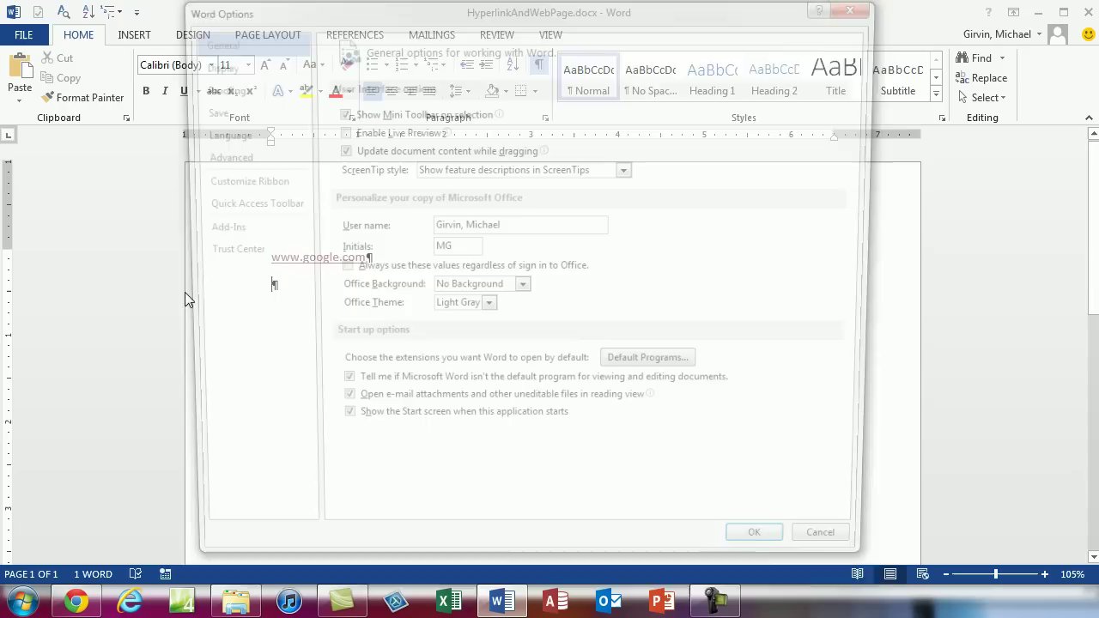
click(243, 93)
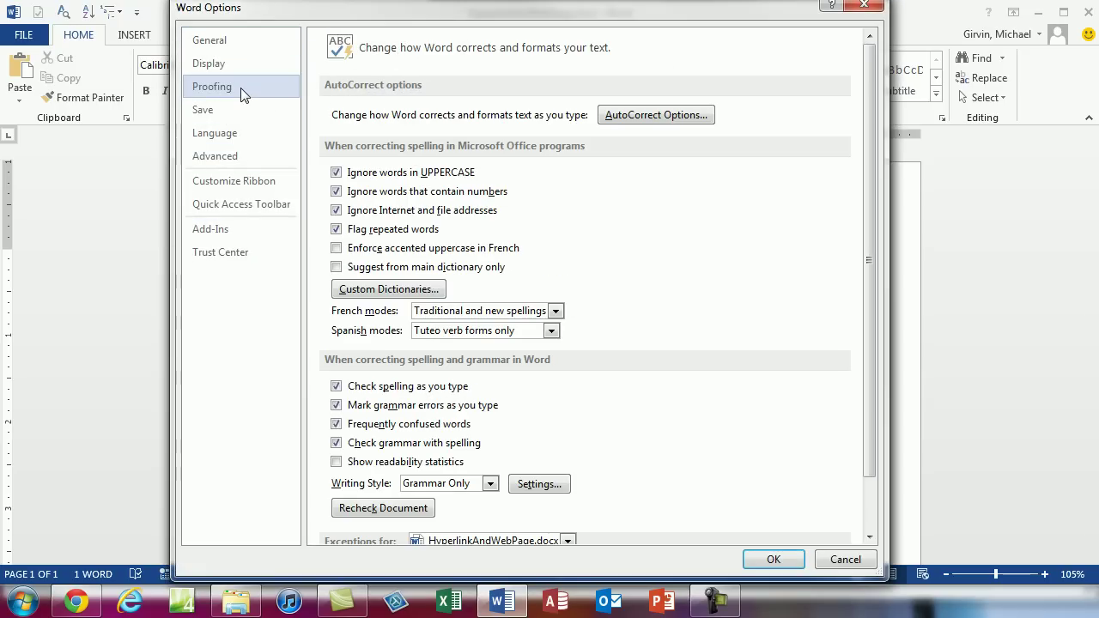
click(656, 115)
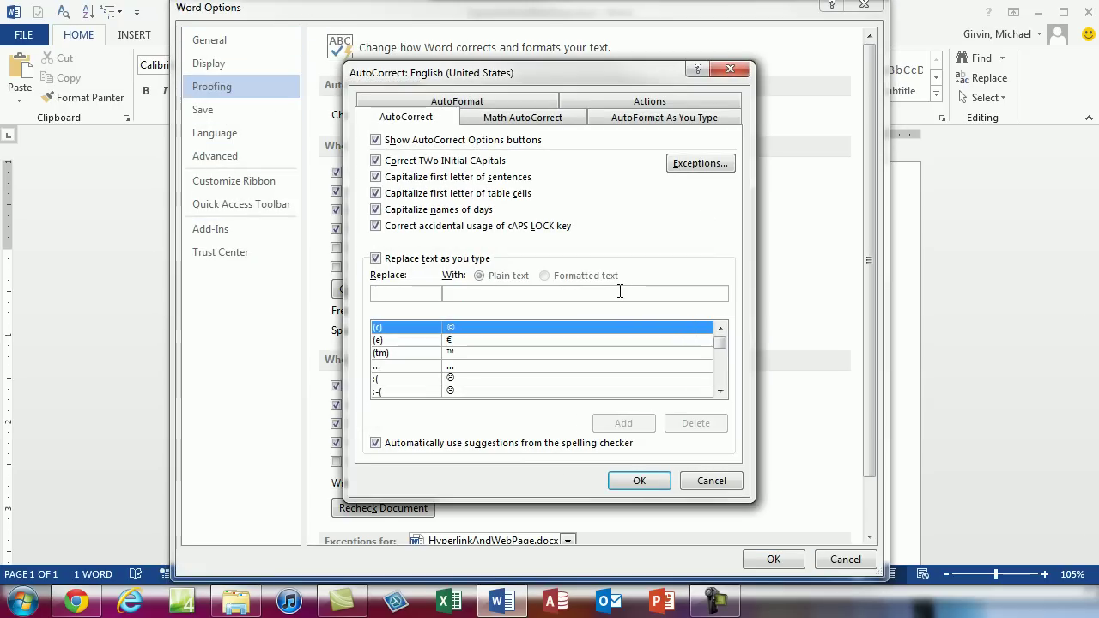
click(650, 123)
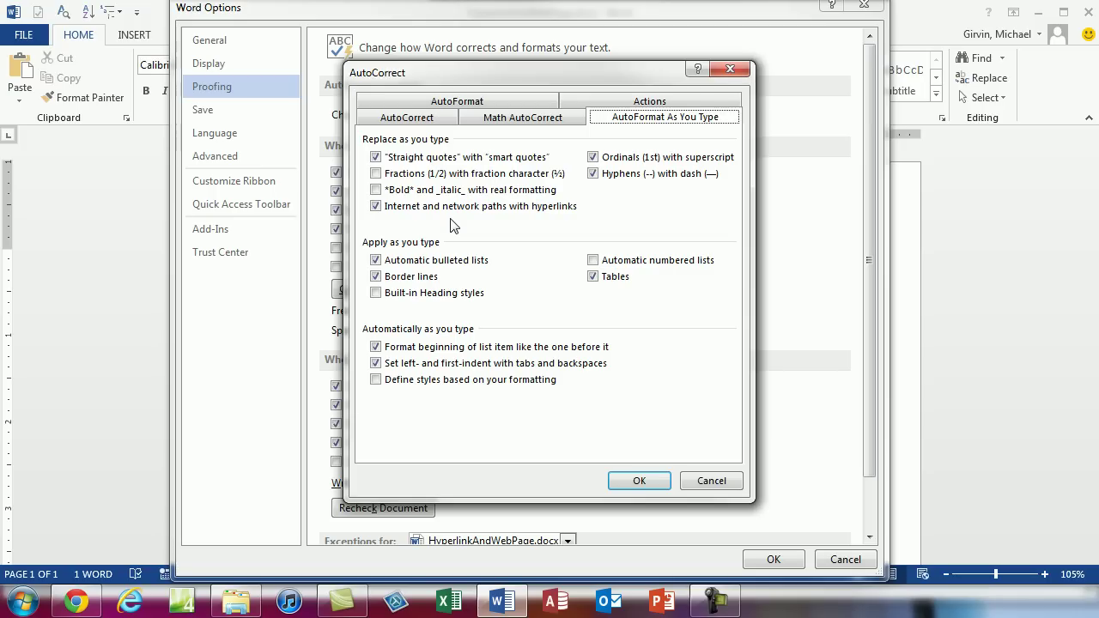
key(Return)
key(Return)
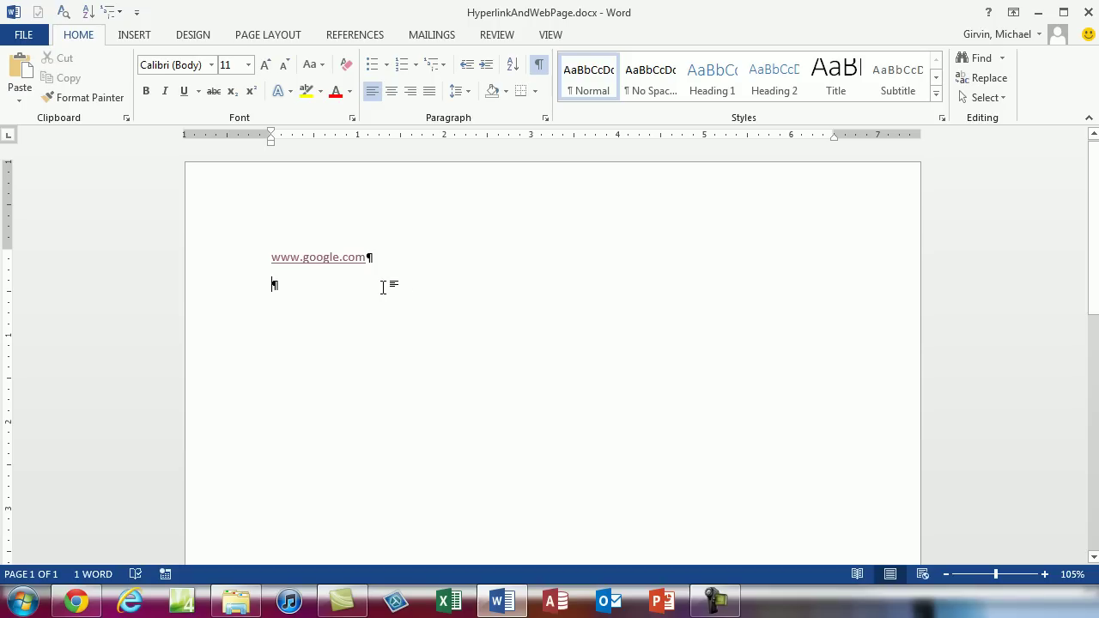
right_click(319, 258)
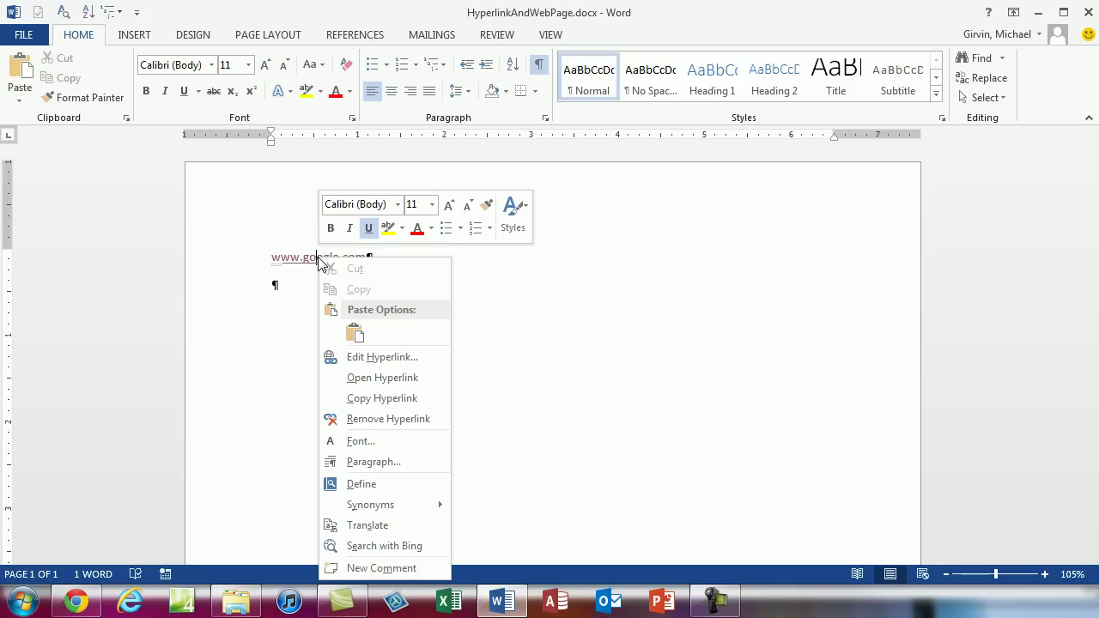
click(380, 358)
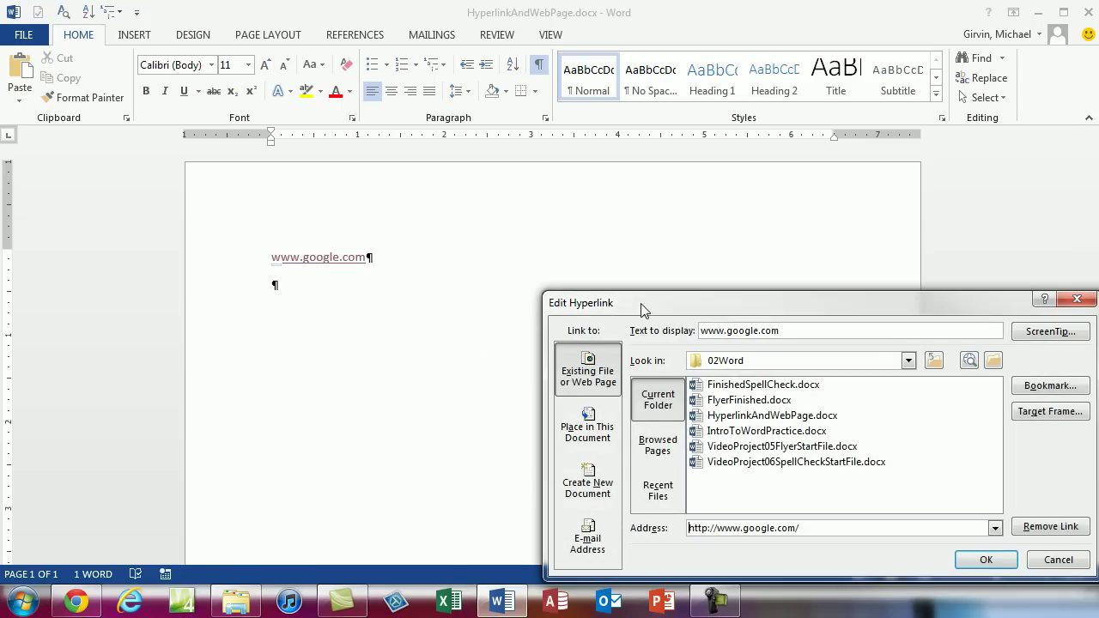
drag(641, 310, 406, 222)
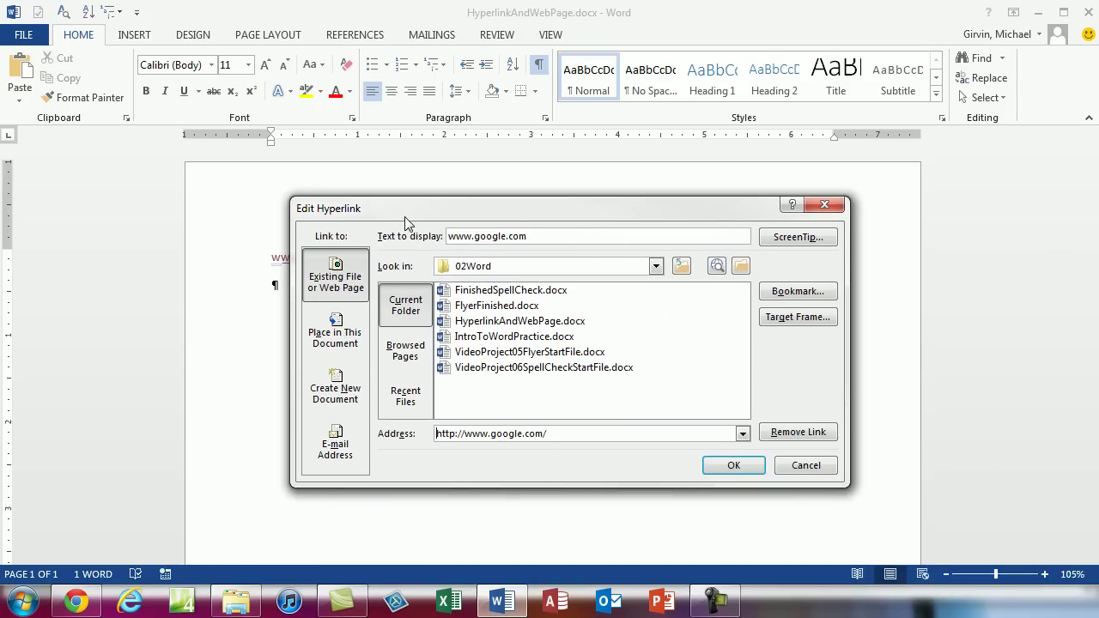
key(Escape)
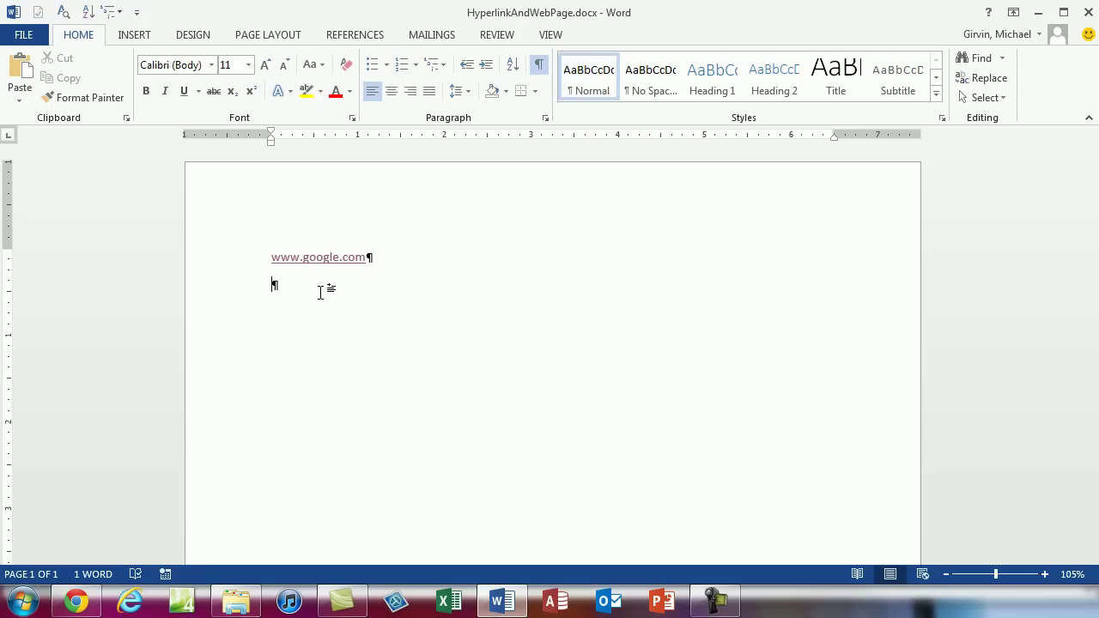
right_click(321, 292)
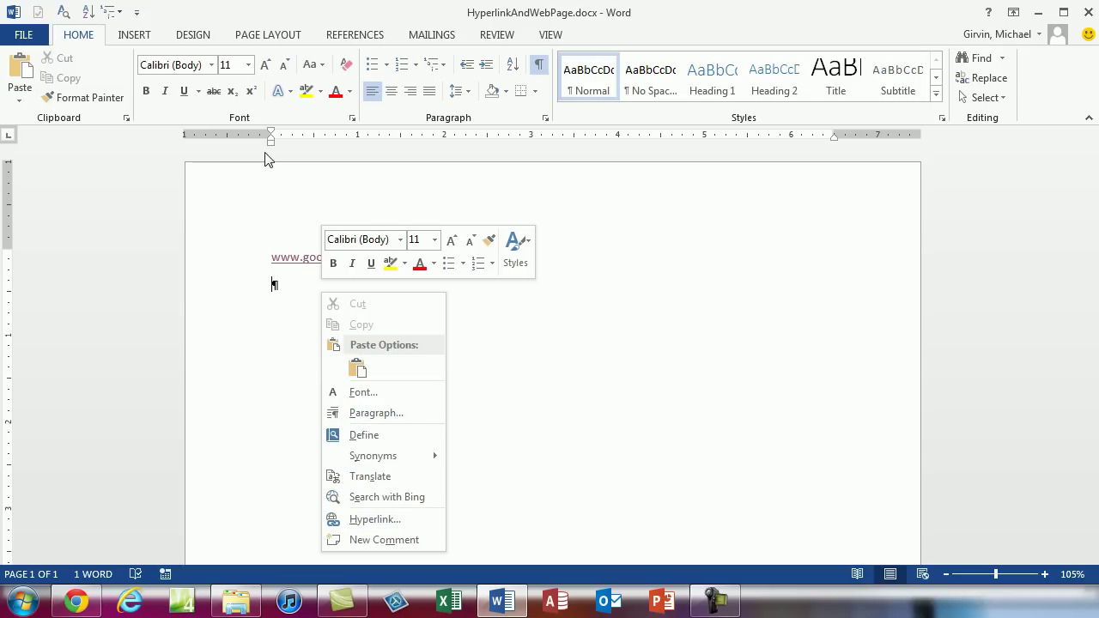
click(132, 38)
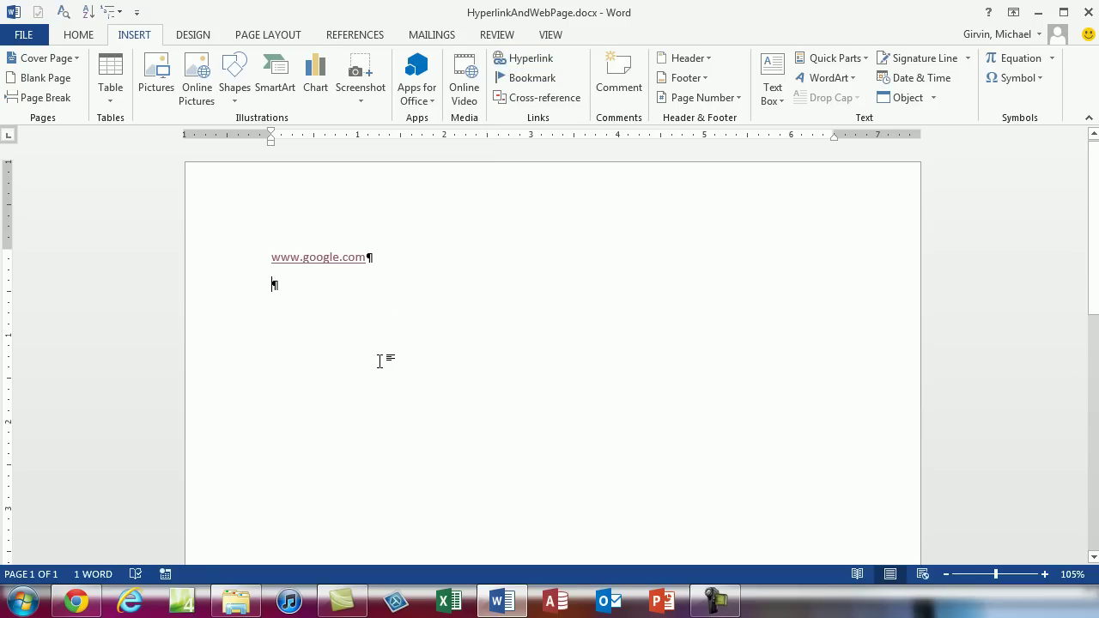
key(ctrl+k)
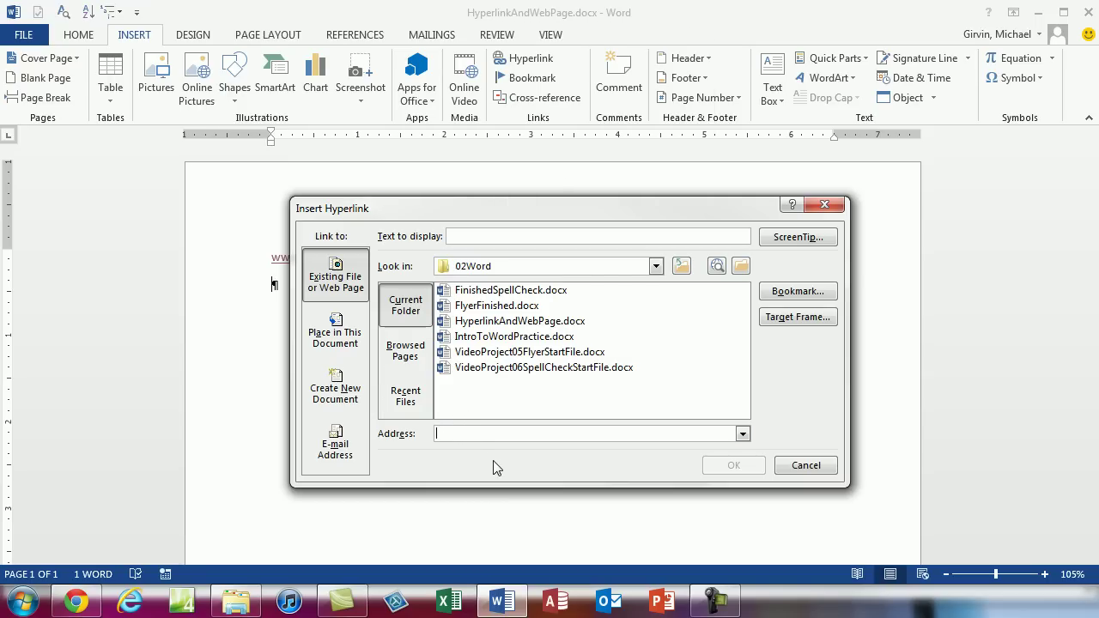
text(www.ge)
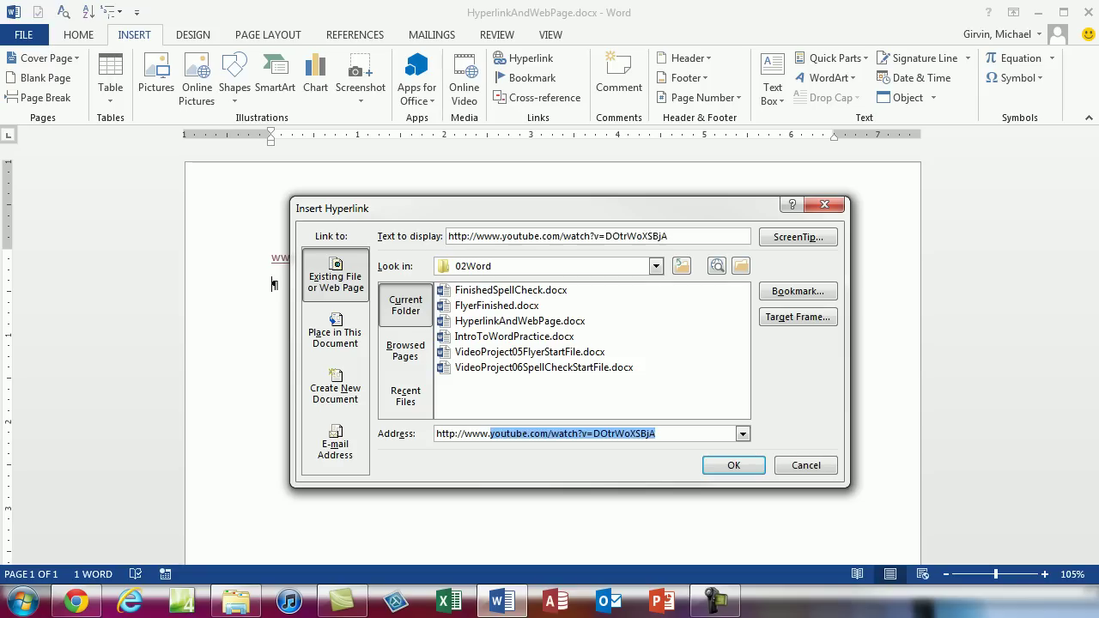
text(l-b)
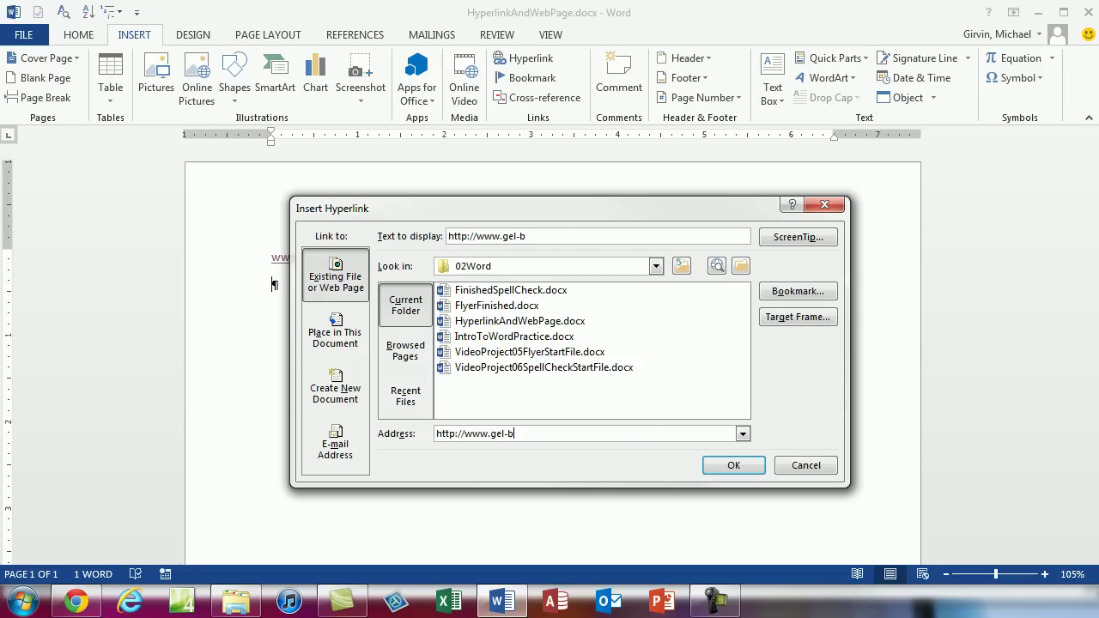
text(oomeerang.com)
click(512, 434)
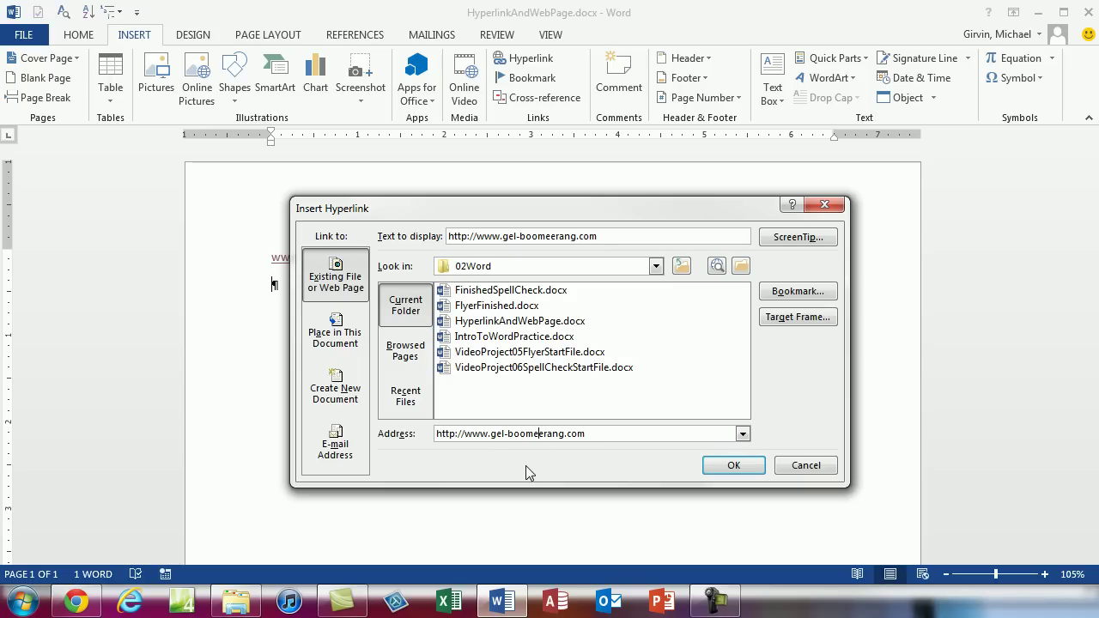
key(BackSpace)
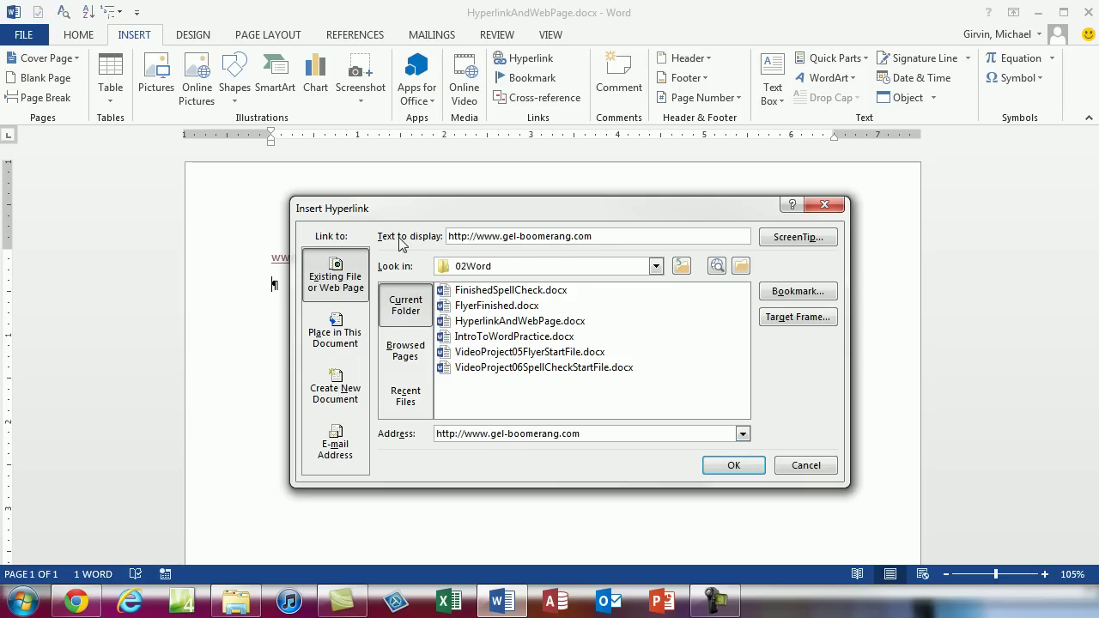
- Set the link's display text to "Fun With Boomerangs", insert the hyperlink and start a new line after it
drag(605, 240, 400, 234)
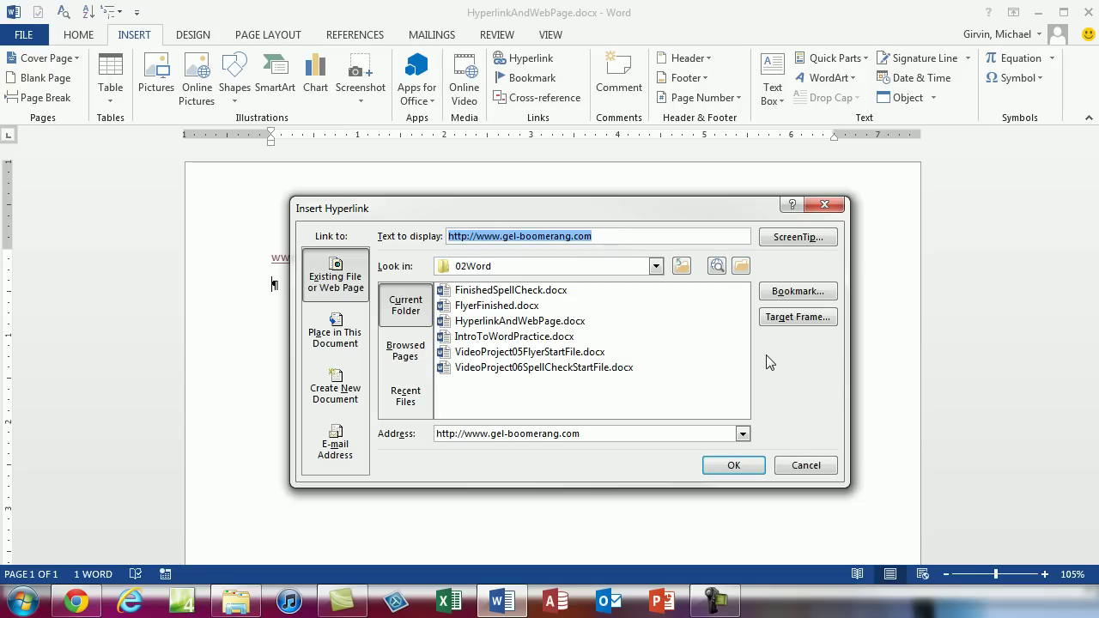
text(Fun With Boomerangs)
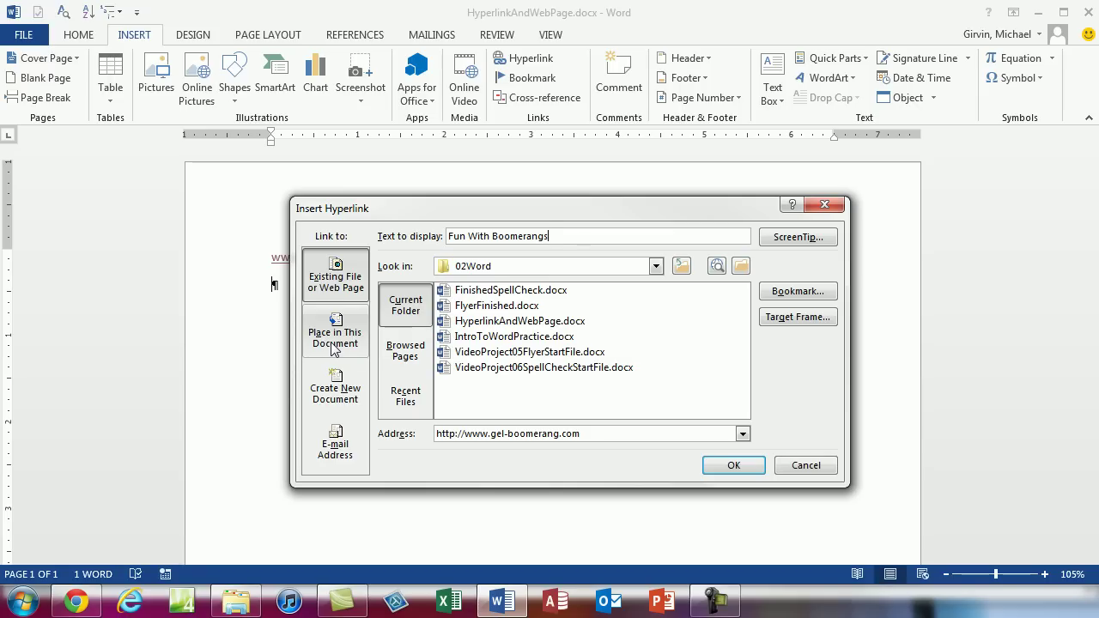
click(731, 465)
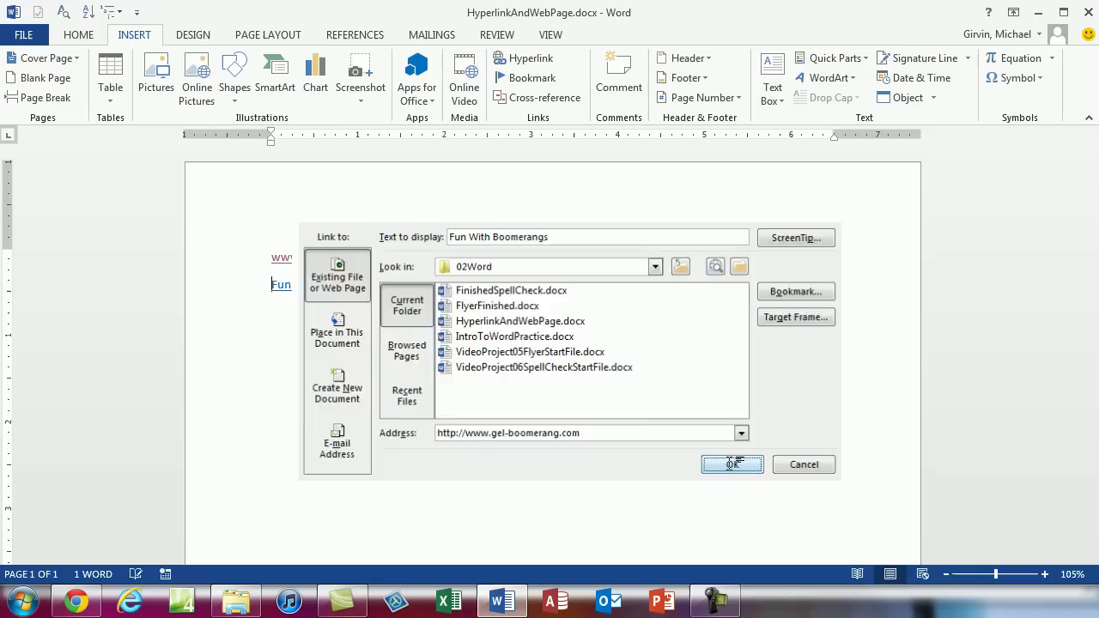
key(Return)
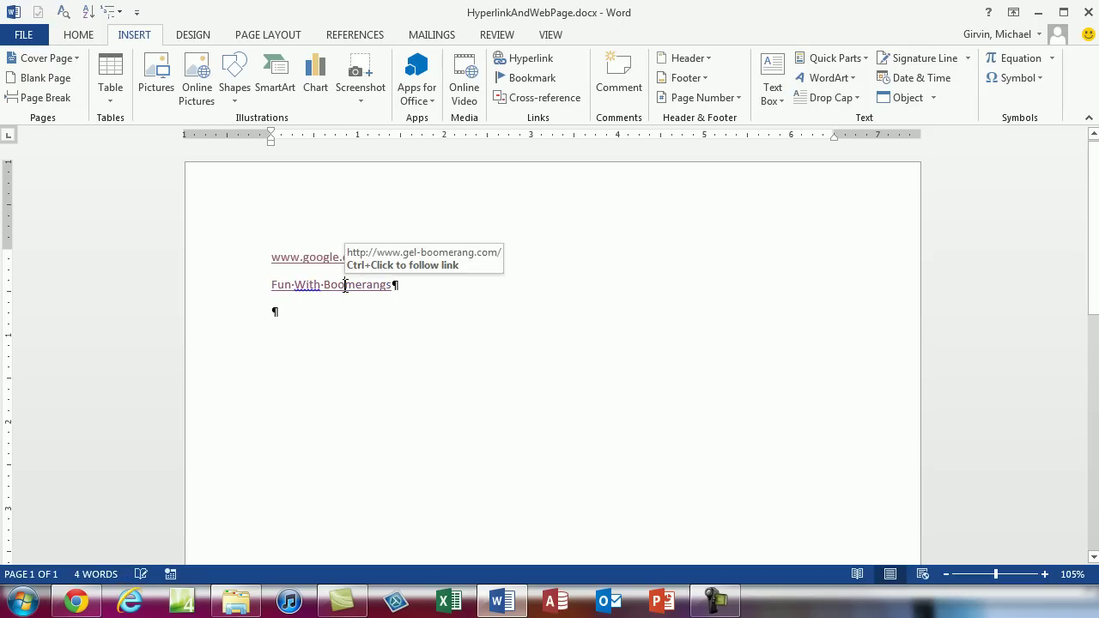
- Test the Fun With Boomerangs link by following it to its web page, and close the browser
ctrl+click(343, 286)
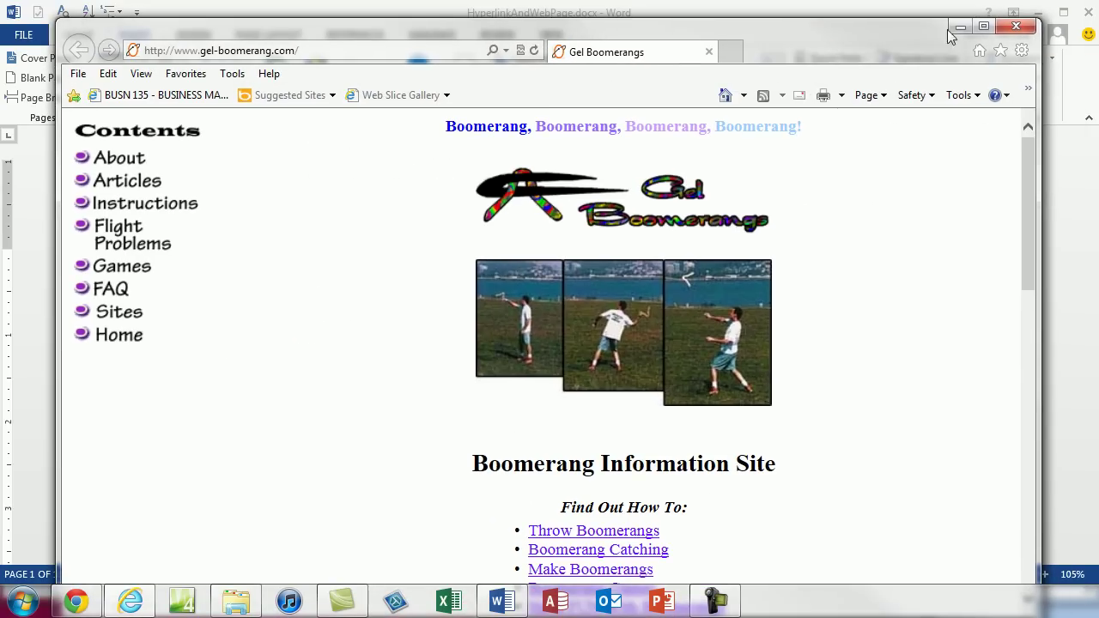
click(1016, 26)
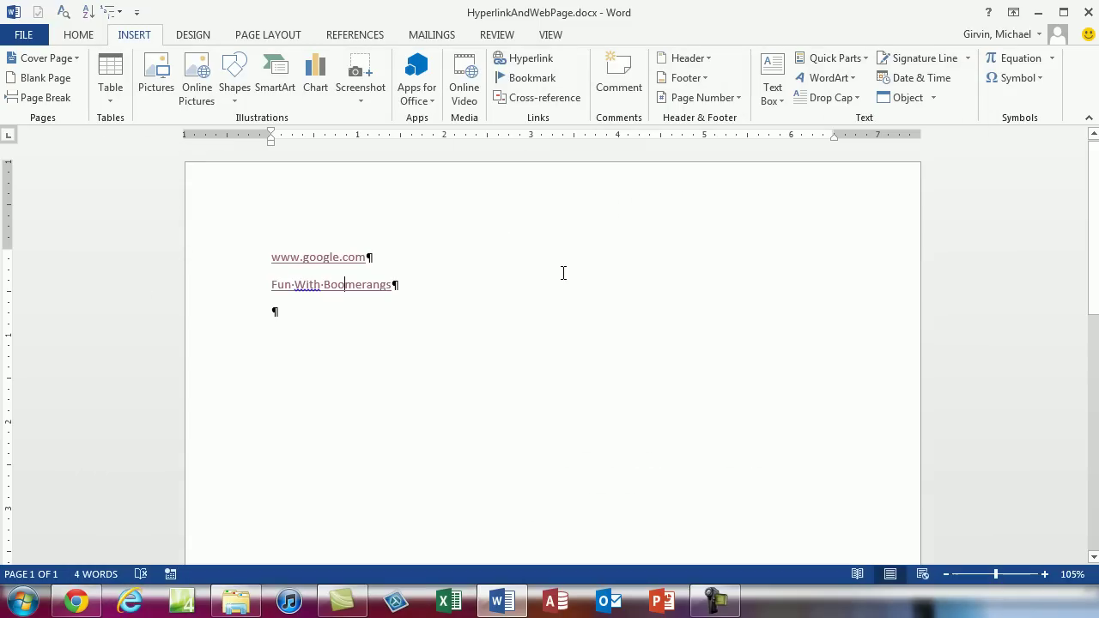
- Start a new line below the Fun With Boomerangs link and search Bing images for "gel boomerang" to insert an online picture
click(318, 320)
key(Return)
click(212, 101)
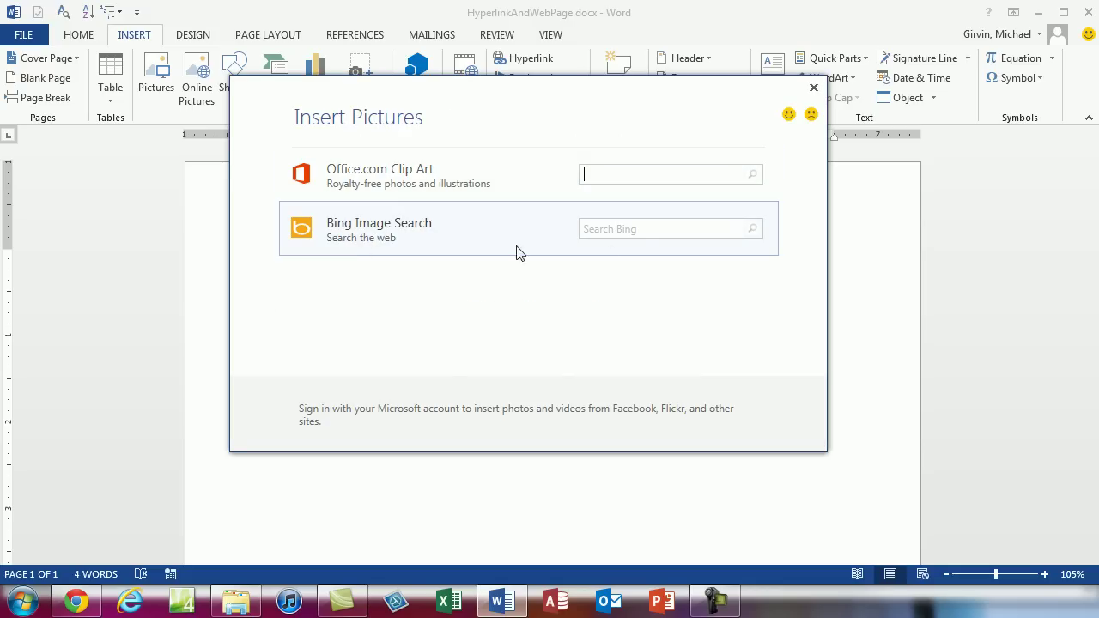
click(630, 229)
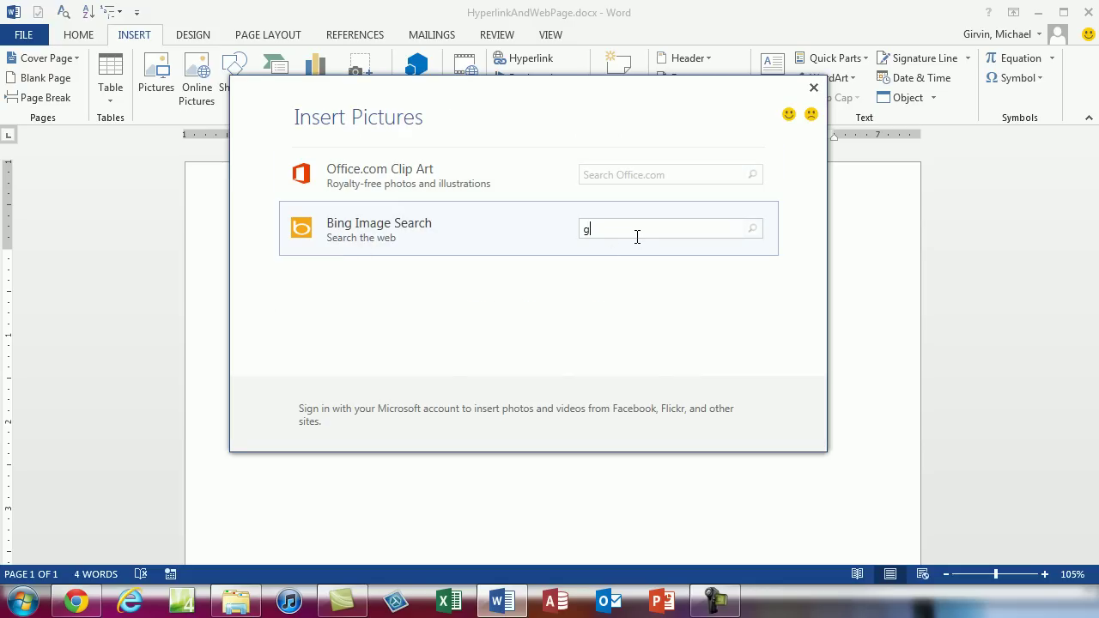
text(gel boomerang)
key(Return)
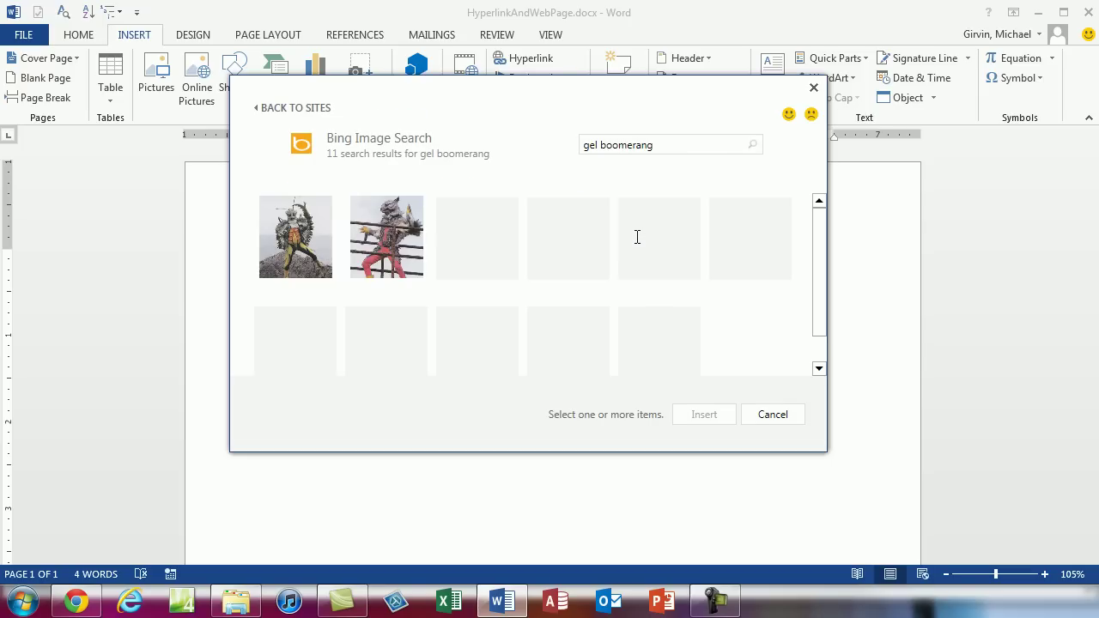
- Insert the three-armed yellow and blue striped boomerang picture and shrink it proportionally to about 1.39" high by 1.49" wide
click(436, 360)
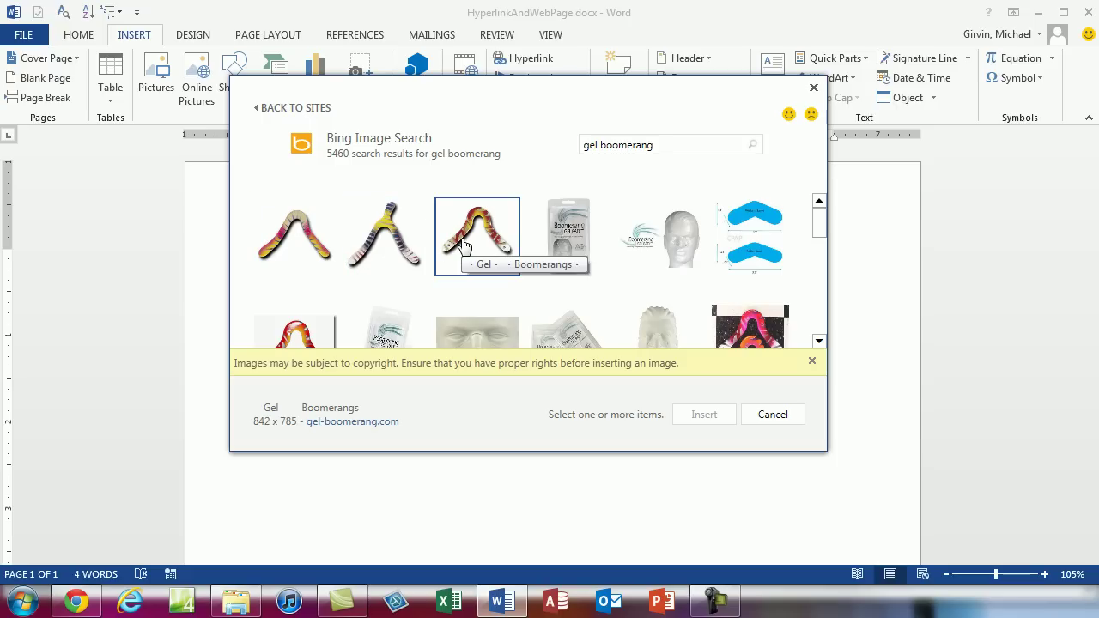
click(386, 254)
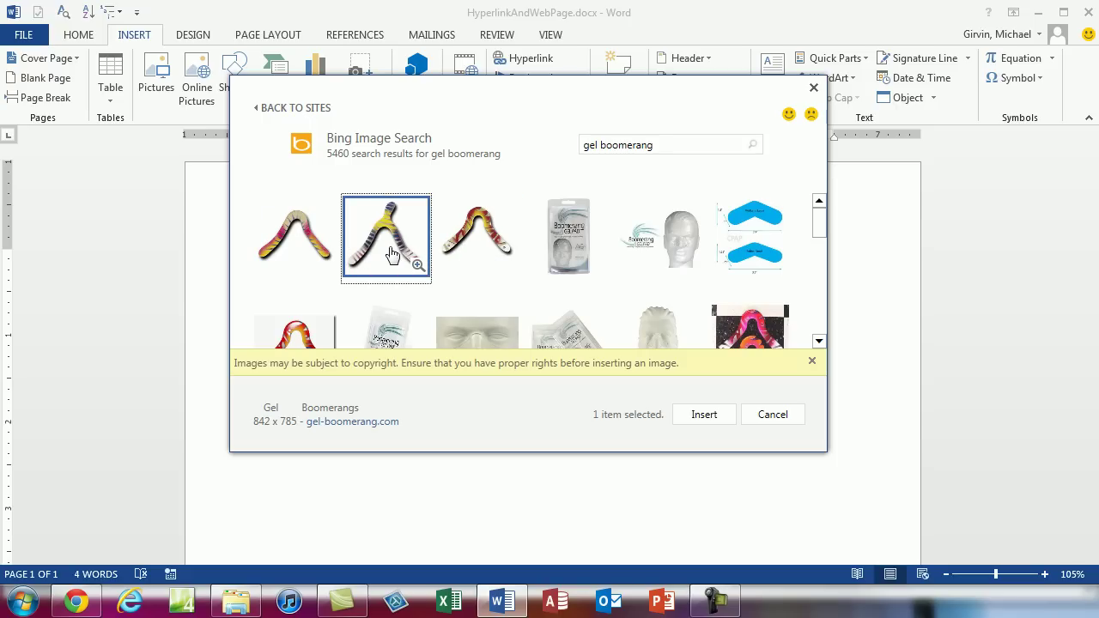
double_click(390, 254)
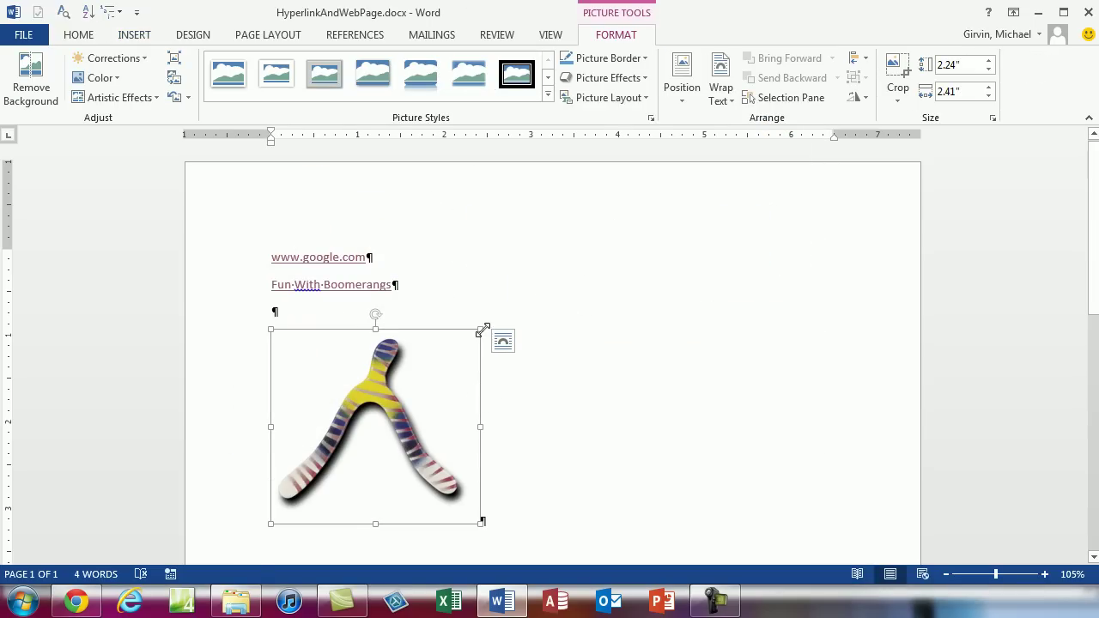
drag(483, 329, 402, 402)
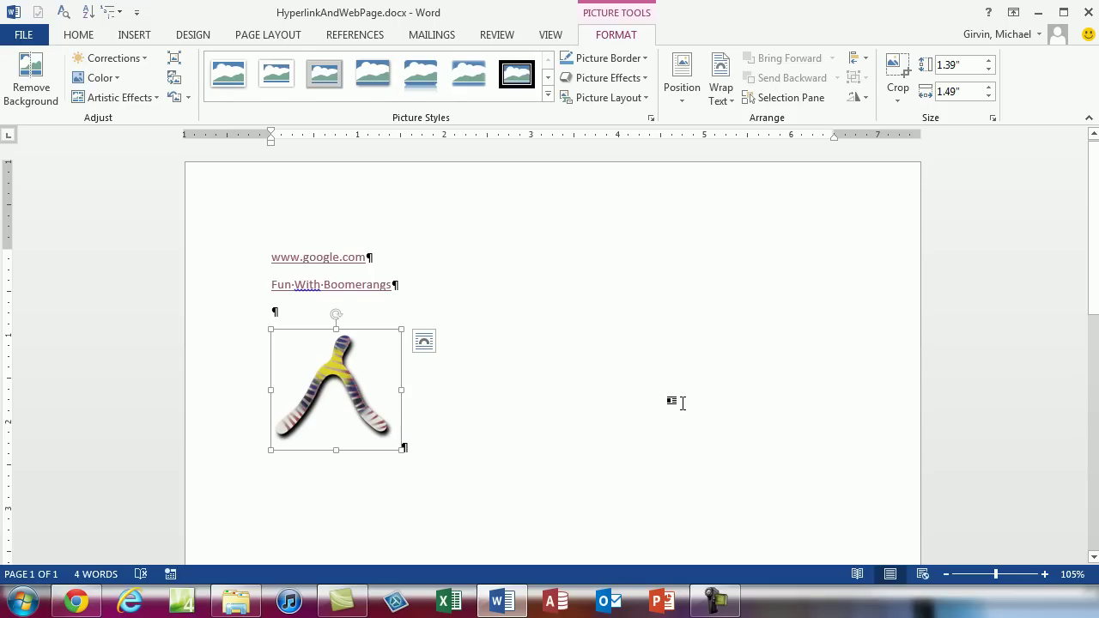
click(682, 403)
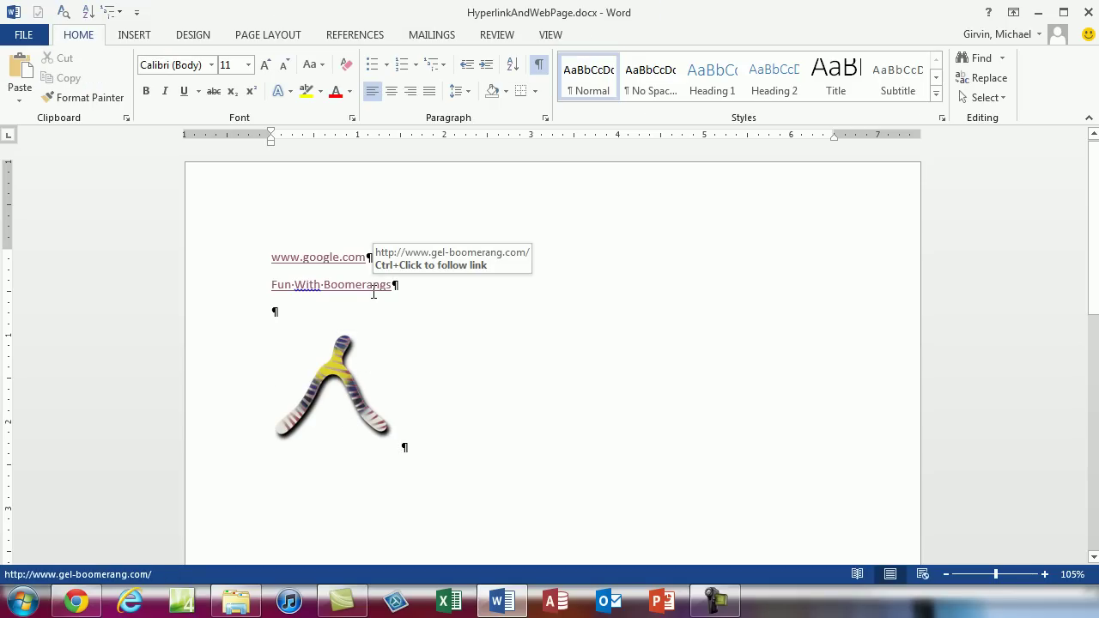
right_click(330, 378)
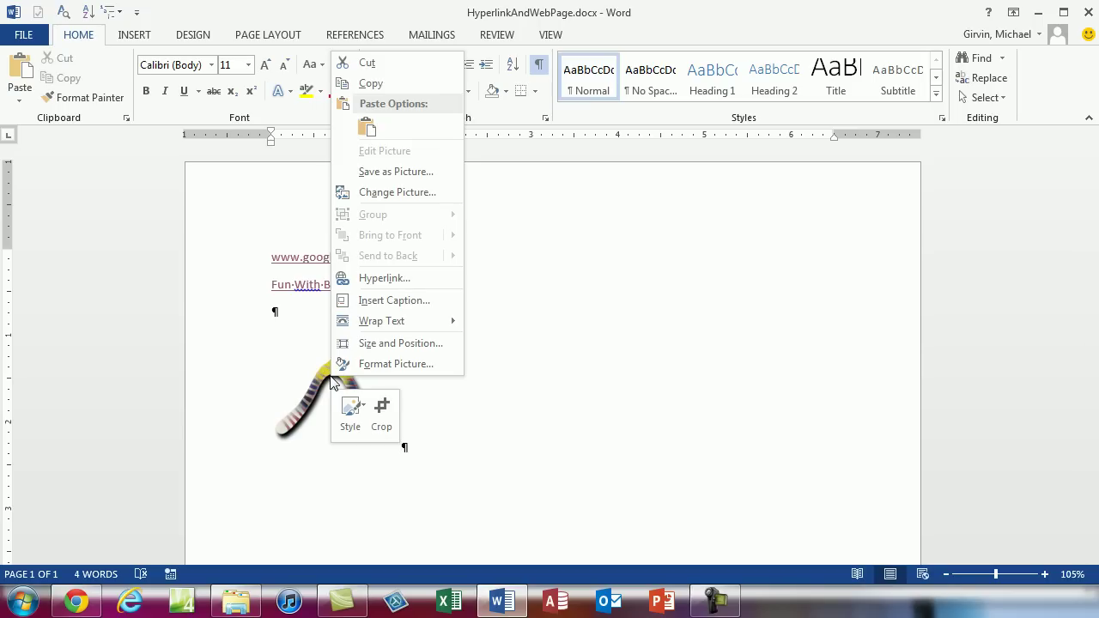
click(415, 286)
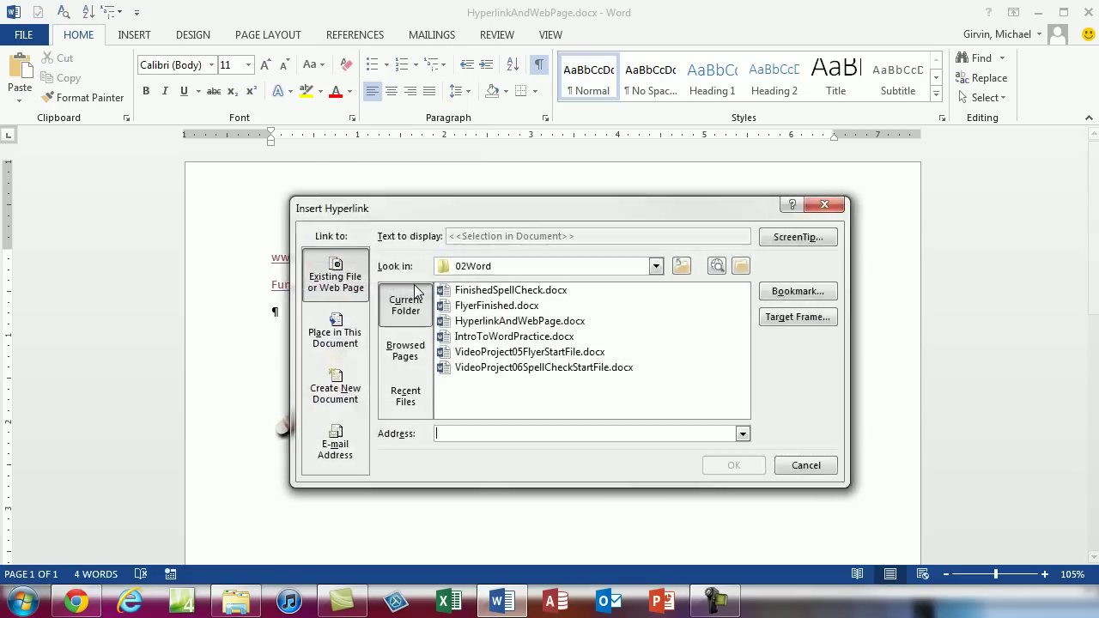
text(w)
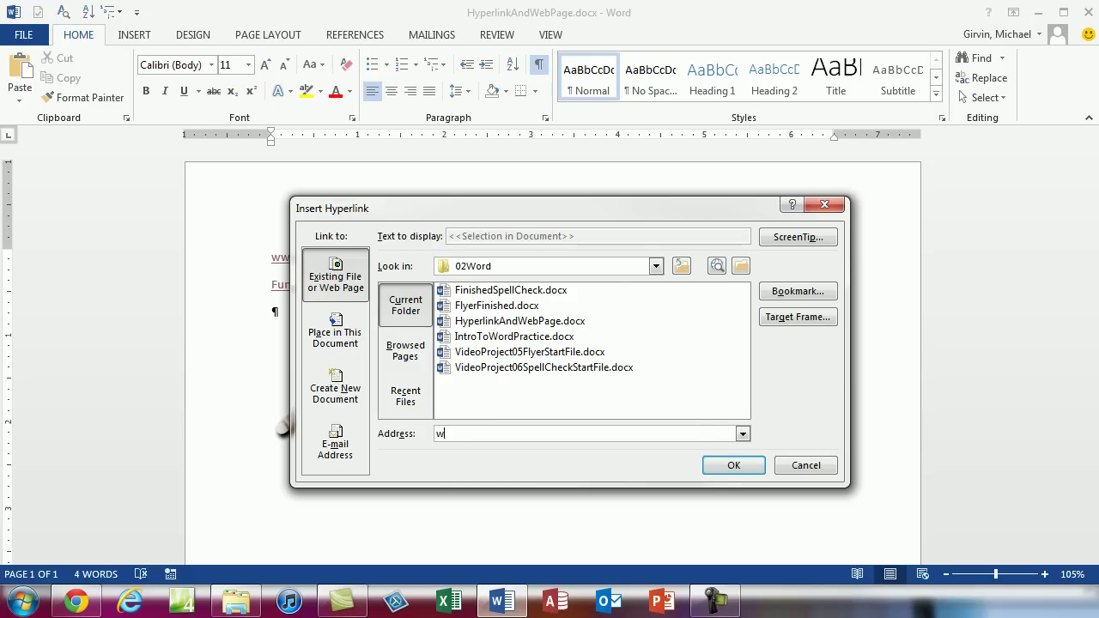
text(ww.)
key(End)
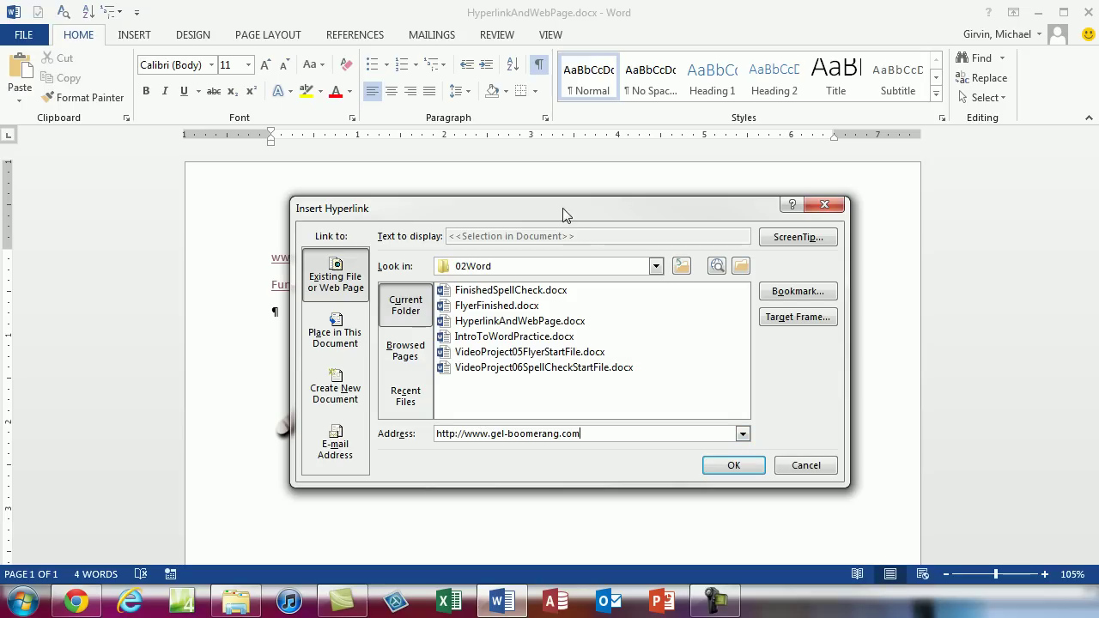
drag(564, 215, 844, 173)
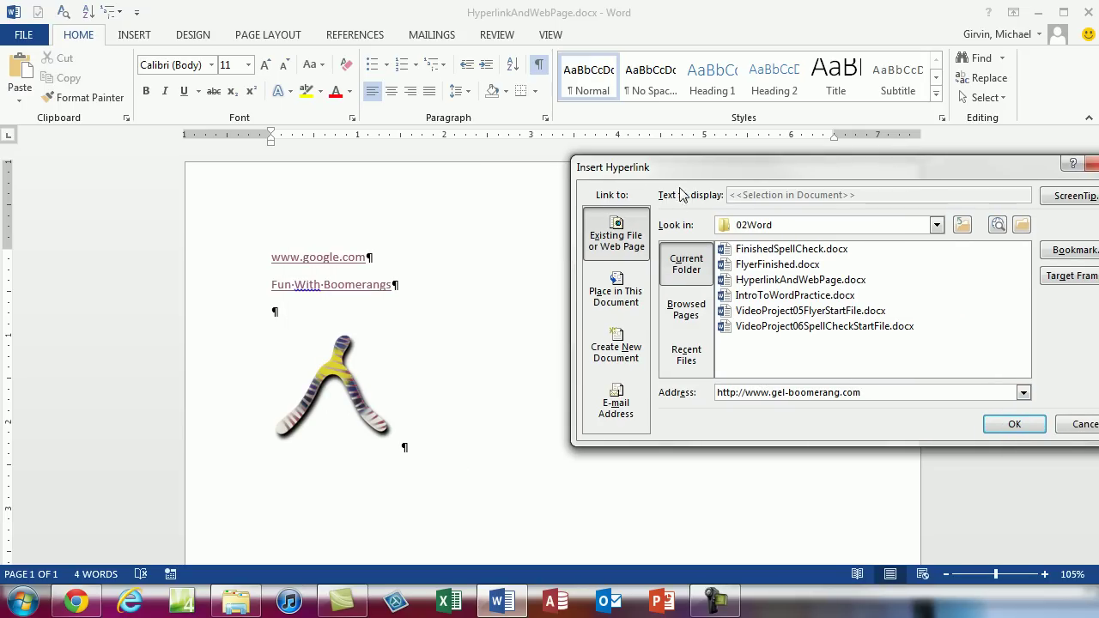
drag(681, 180, 342, 202)
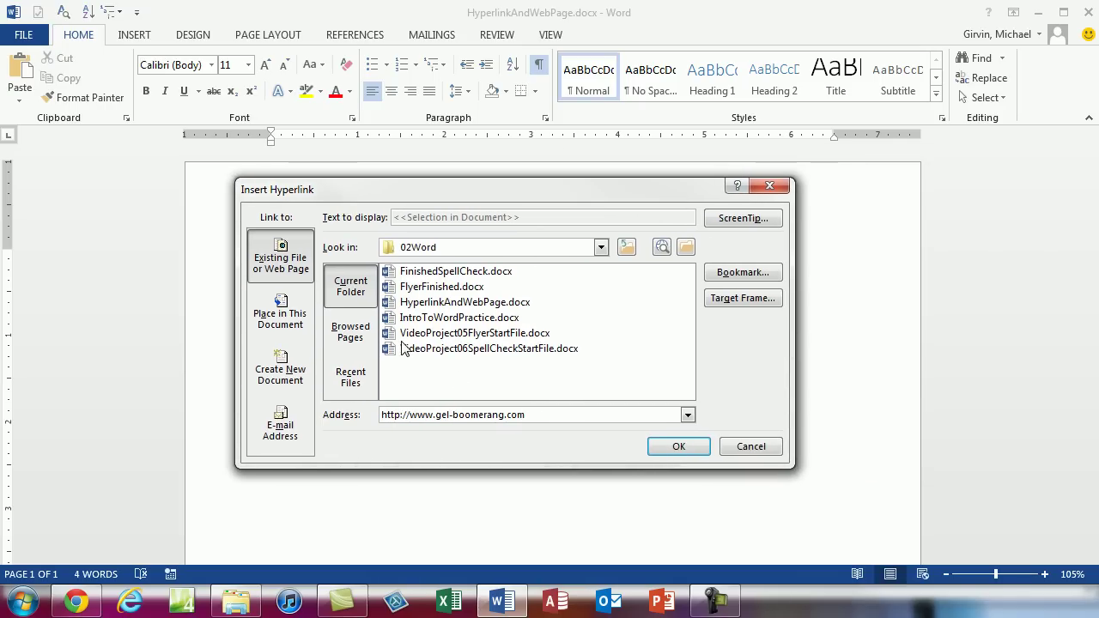
click(679, 447)
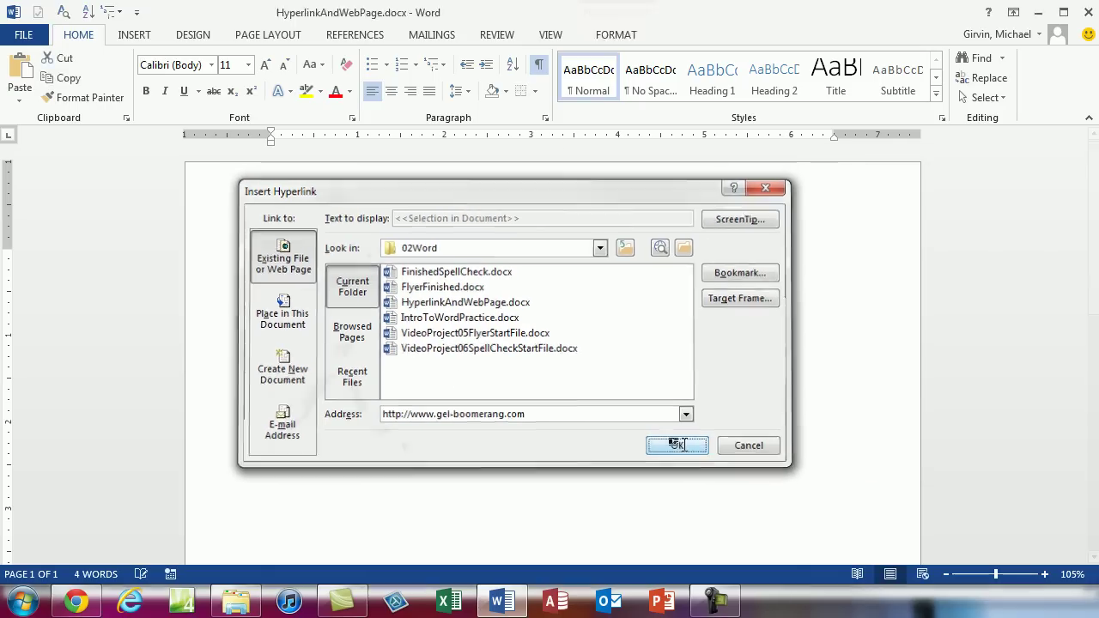
click(485, 285)
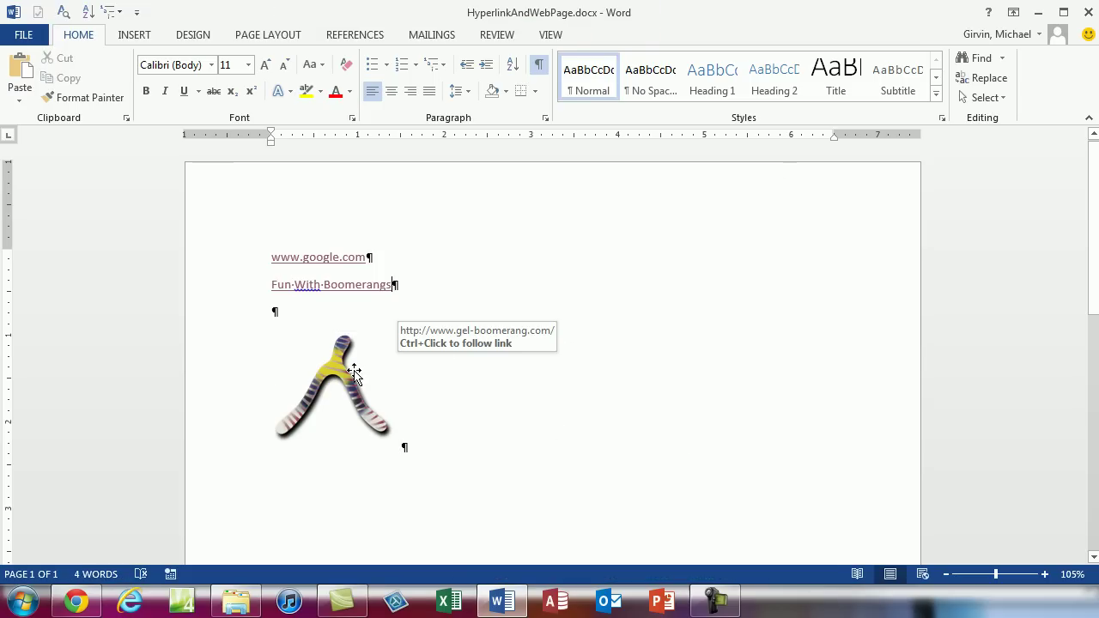
- Check the boomerang picture's hyperlink options, test the link by following it to its web page, and close all browser tabs
right_click(332, 378)
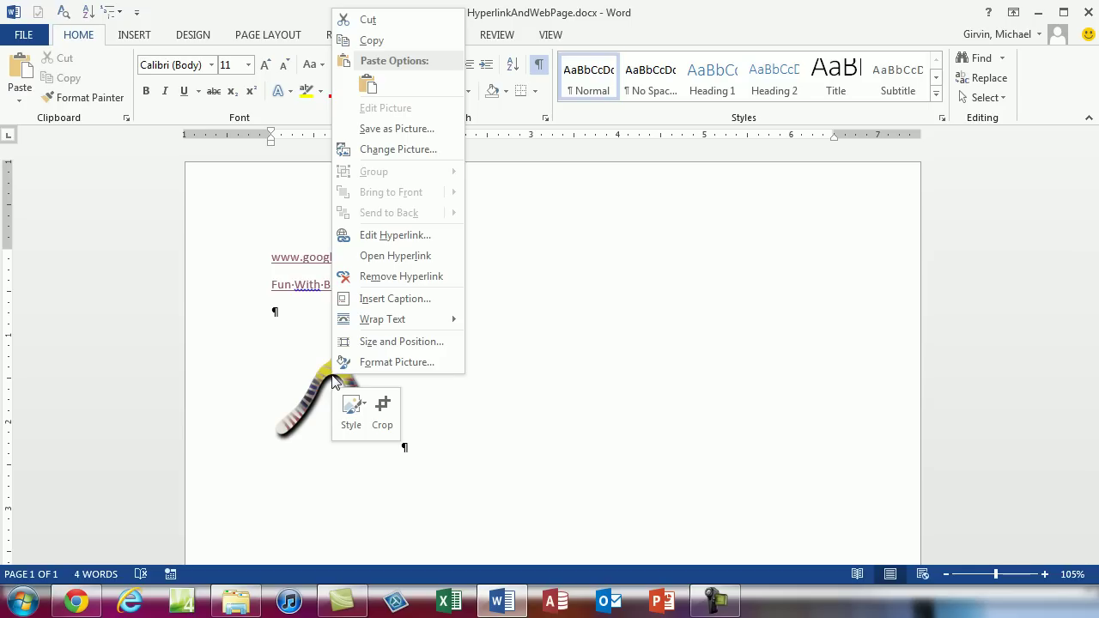
key(Escape)
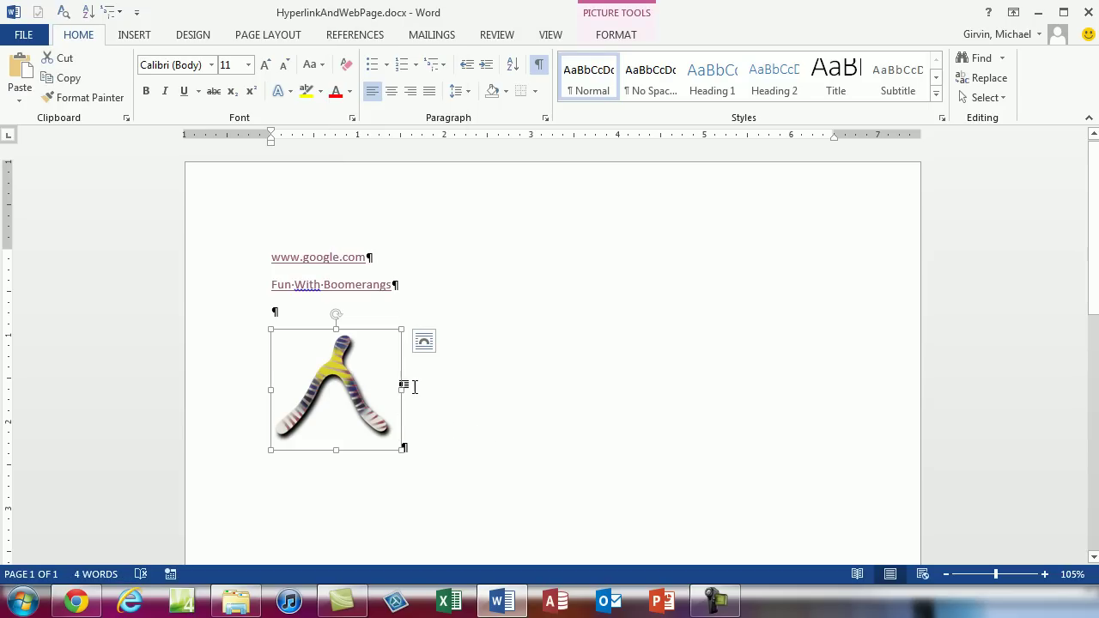
ctrl+click(369, 393)
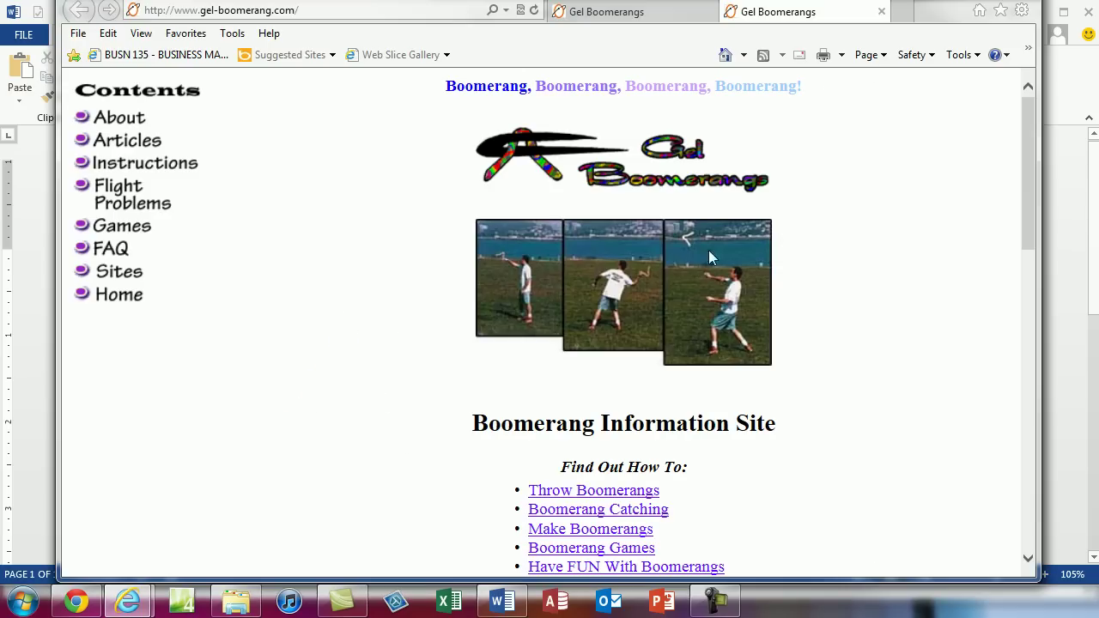
key(alt+F4)
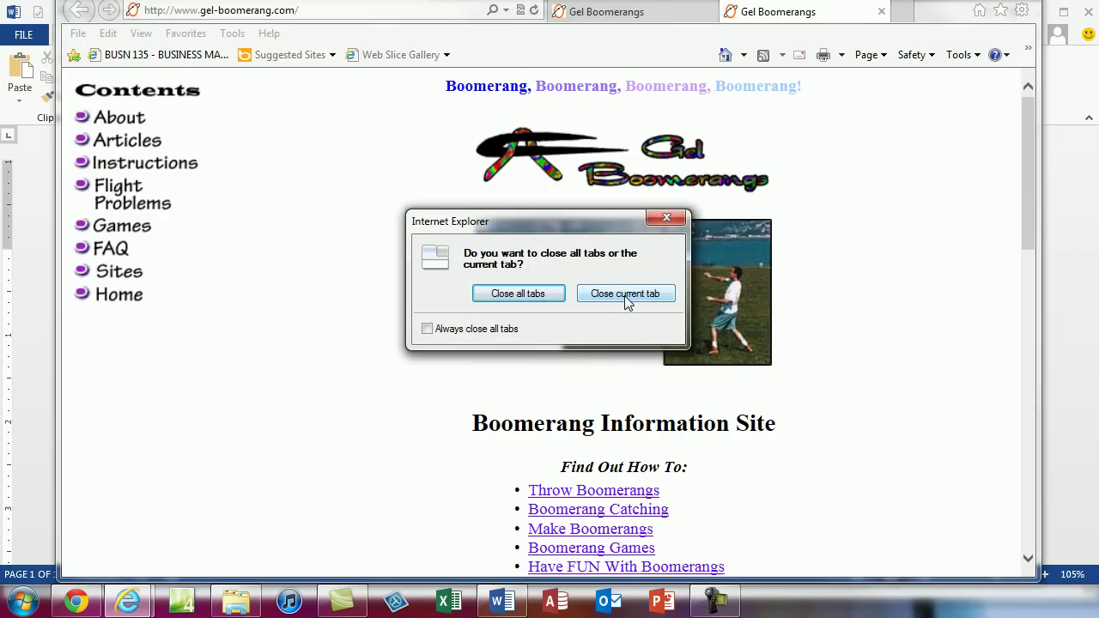
click(540, 300)
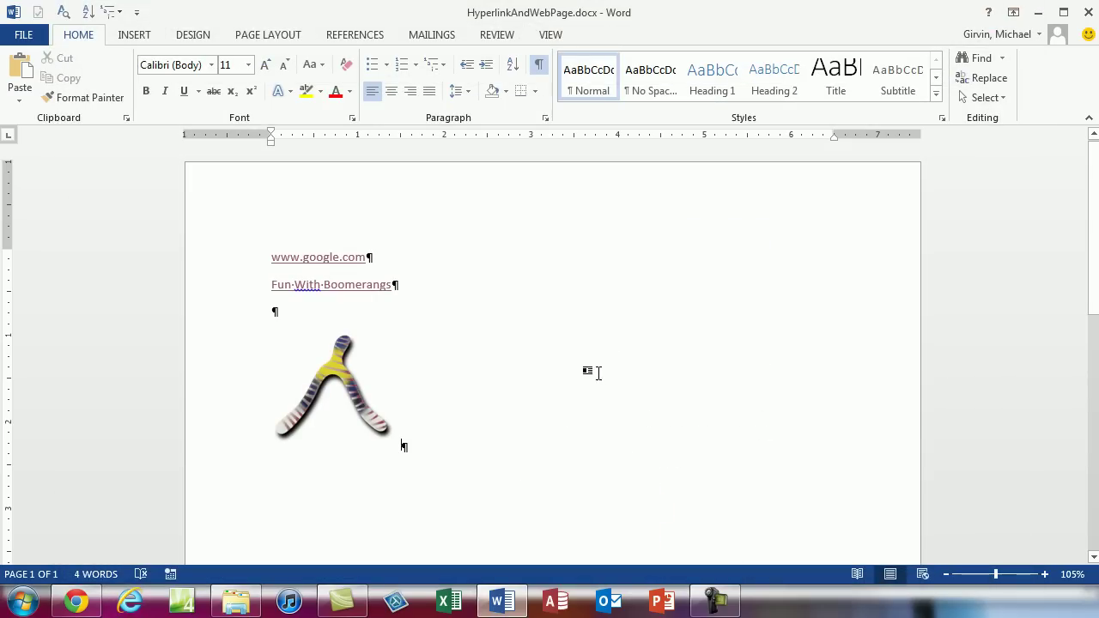
- Add the text "Fin Statements" on a new line below the picture and link it to the file FlyerFinished.docx in the 02Word folder
key(Return)
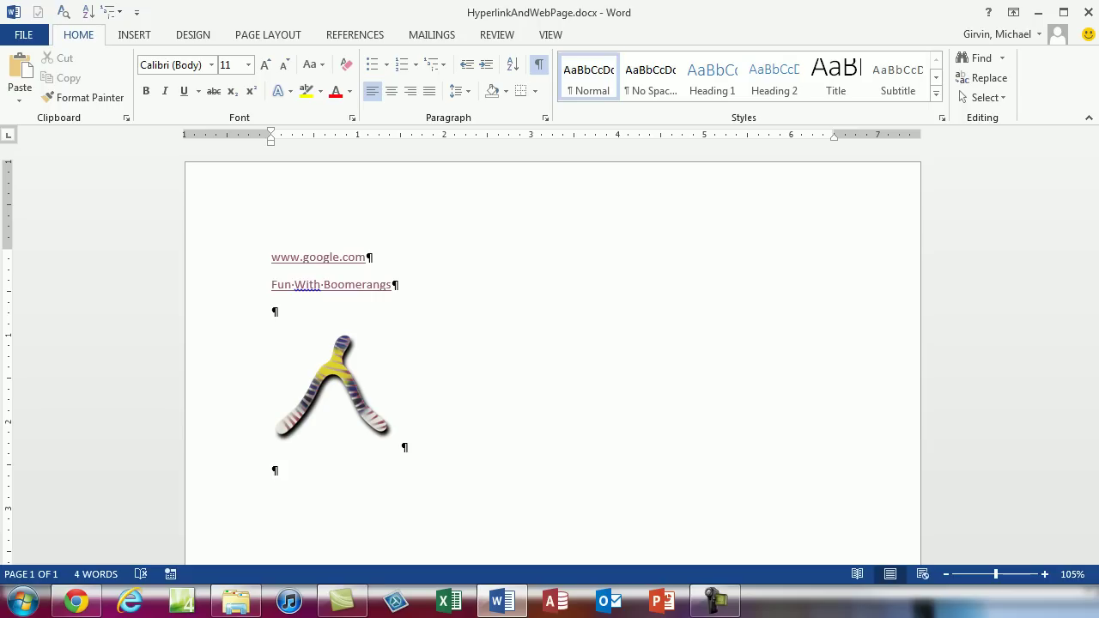
text(Fin Statements)
drag(270, 468, 352, 461)
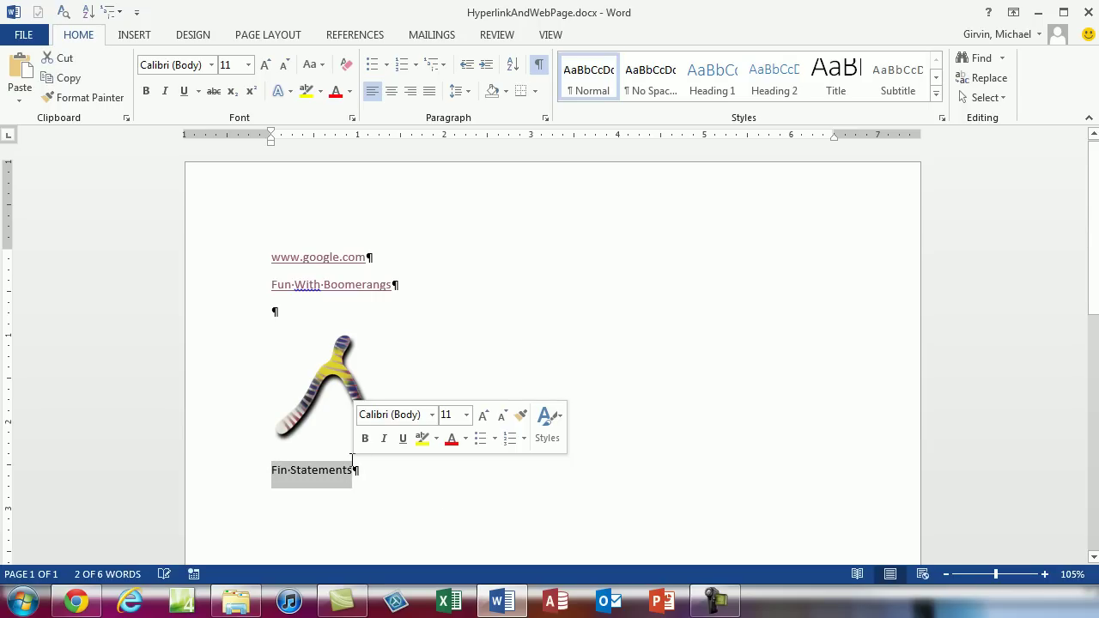
key(ctrl+k)
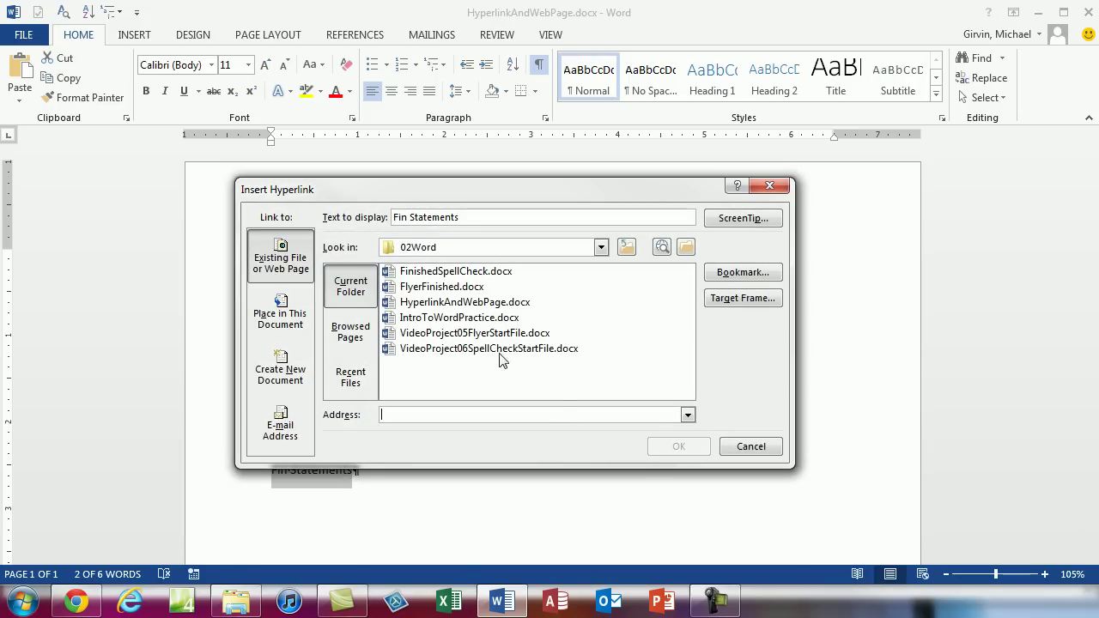
click(601, 252)
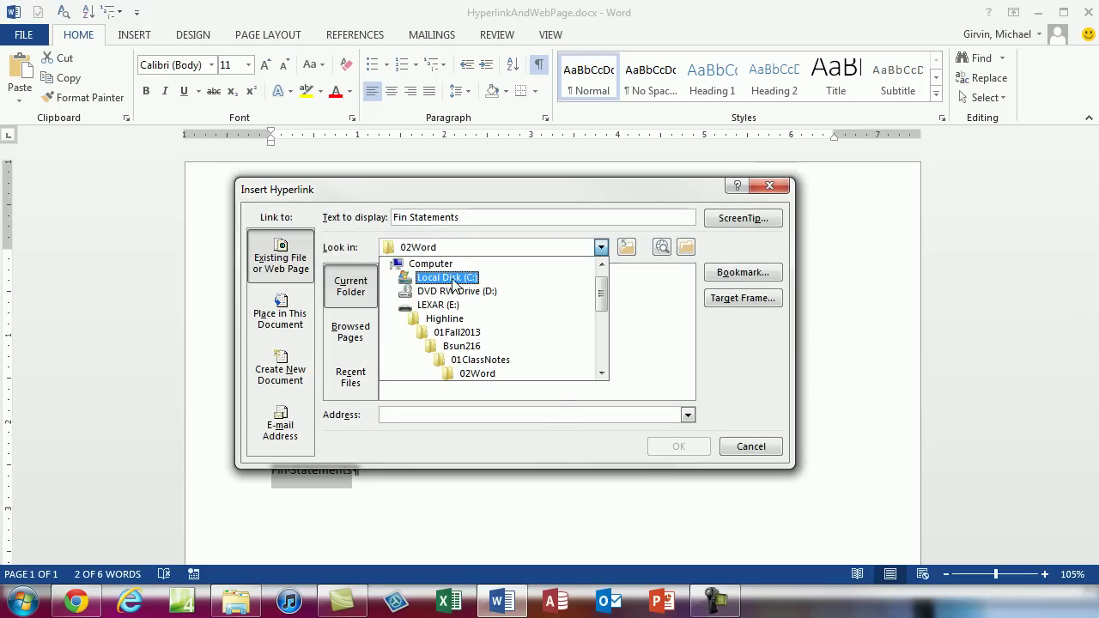
click(477, 374)
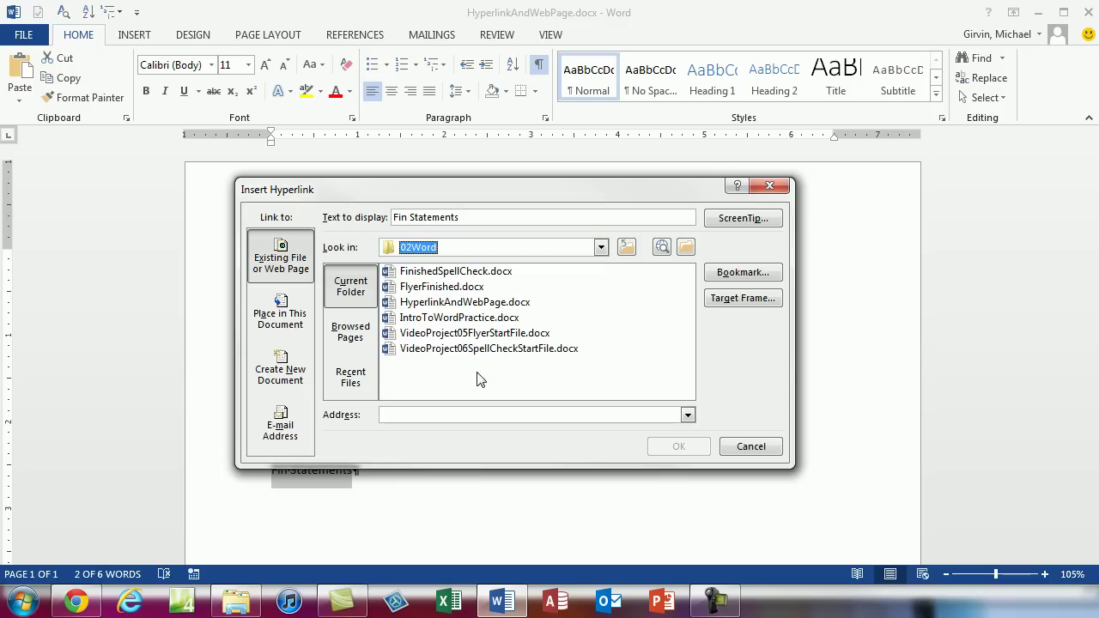
double_click(433, 288)
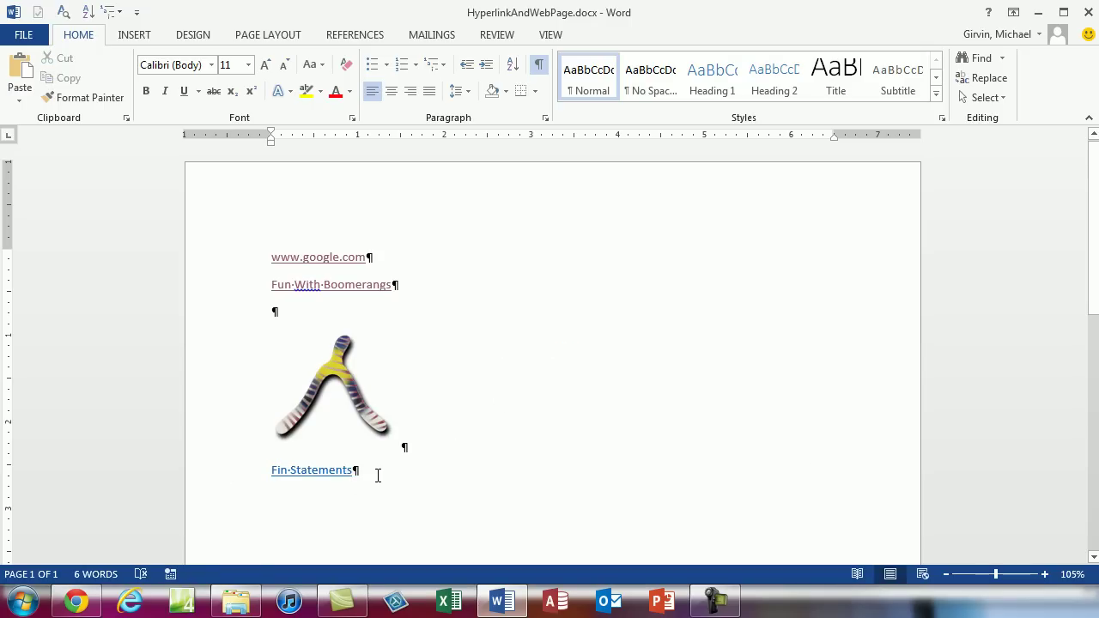
- Test the Fin Statements link by opening its document, close that document, and start a new line below the link
ctrl+click(324, 473)
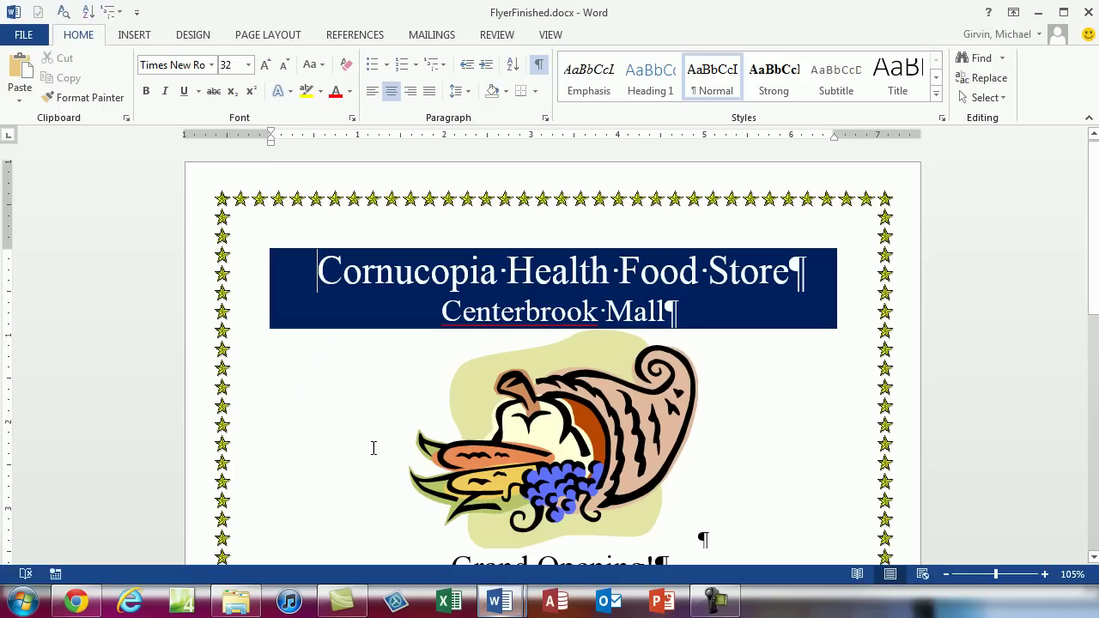
click(1088, 12)
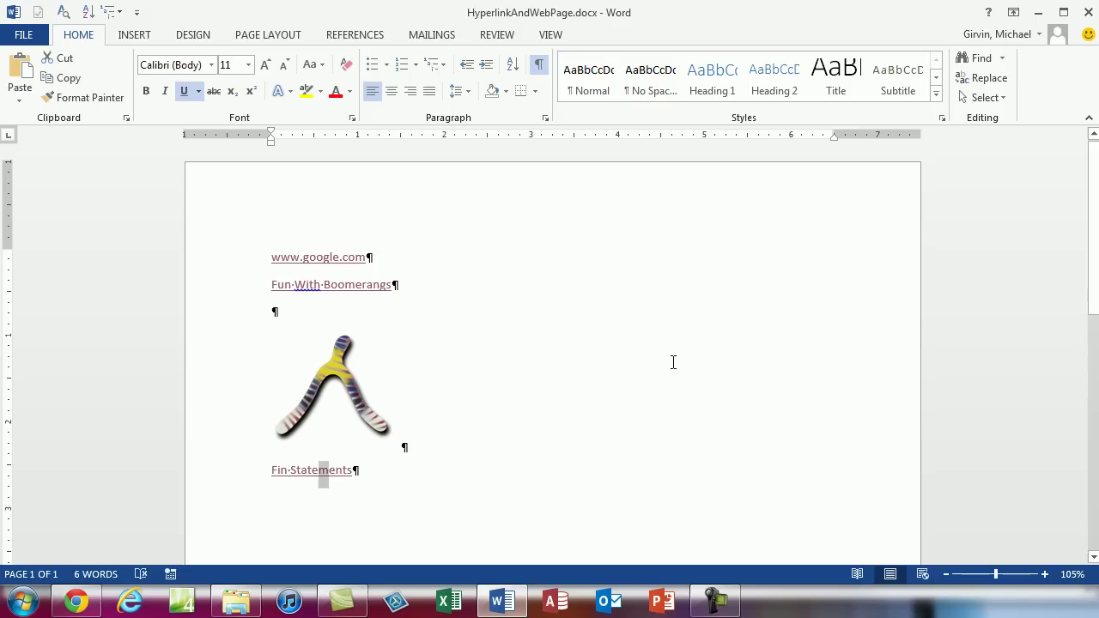
click(393, 471)
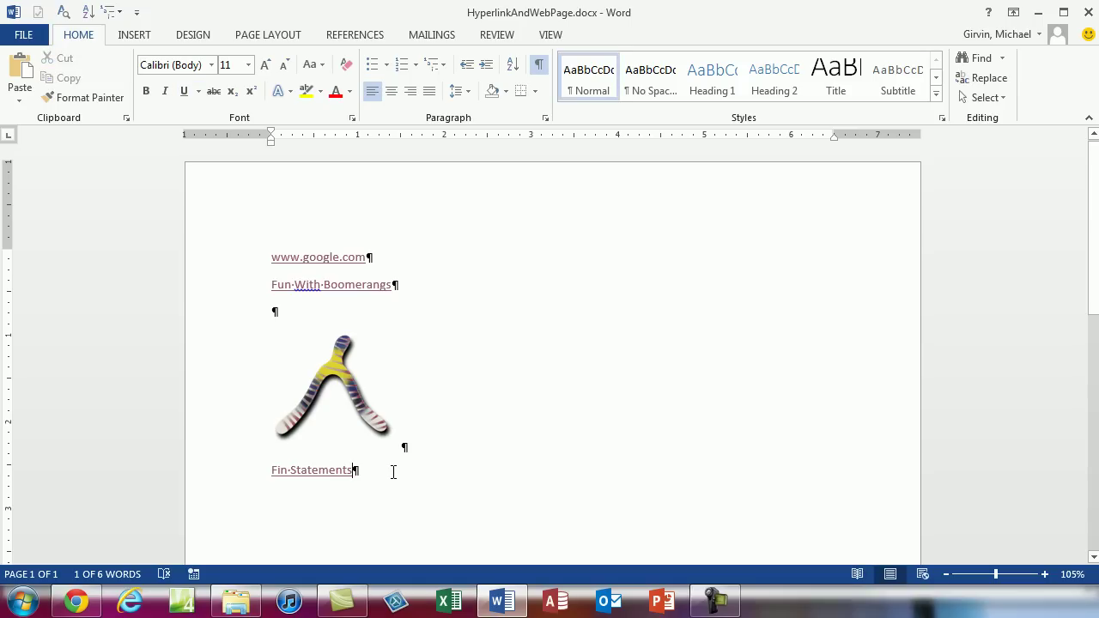
key(Return)
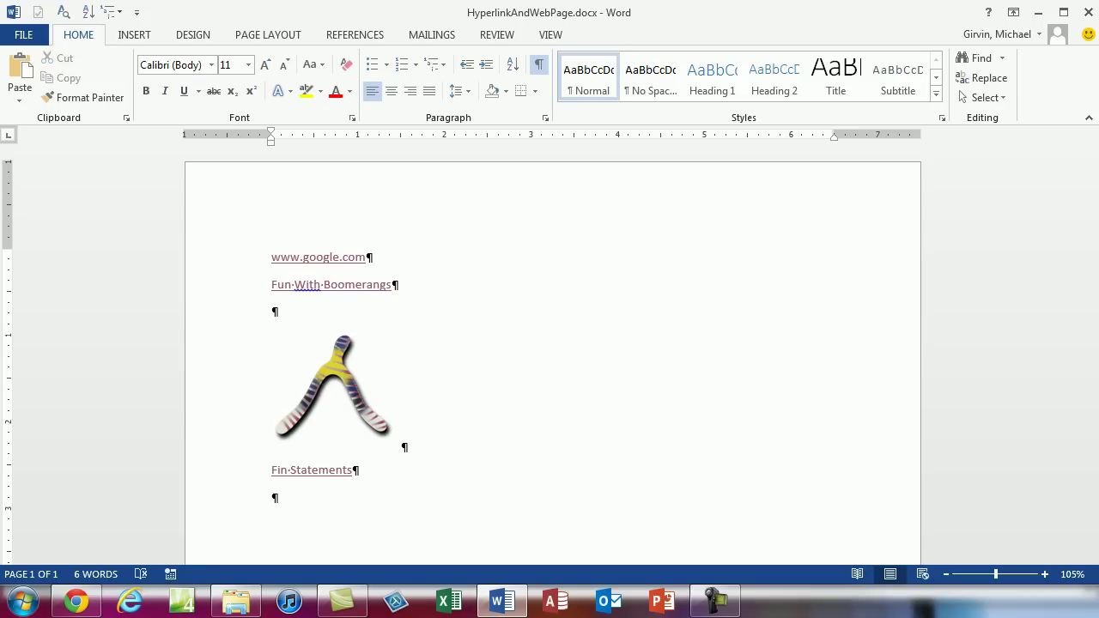
- Switch to Chrome, open the Syllabus page from the Busn 216 class page, and look through it down to the Tentative Schedule
click(83, 608)
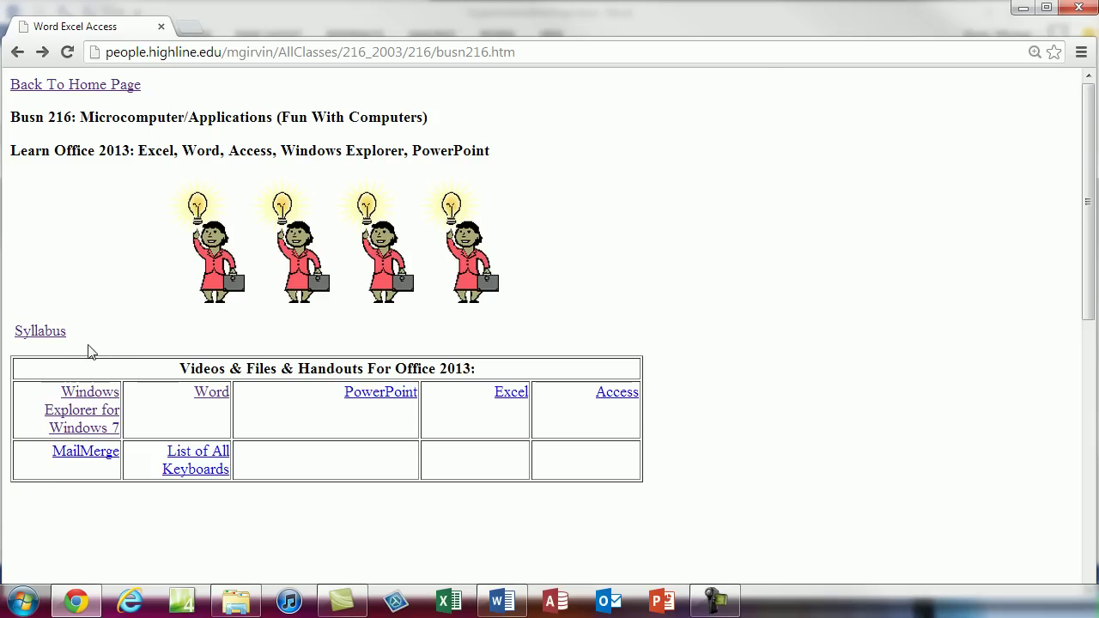
click(39, 332)
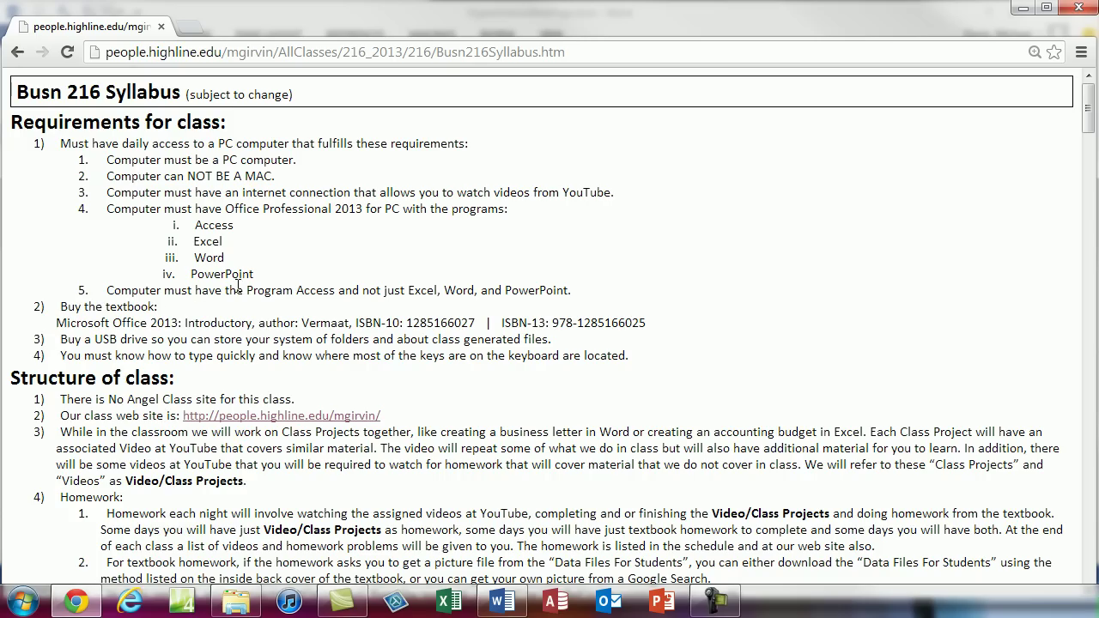
scroll(254, 306, down, 15)
scroll(254, 307, down, 3)
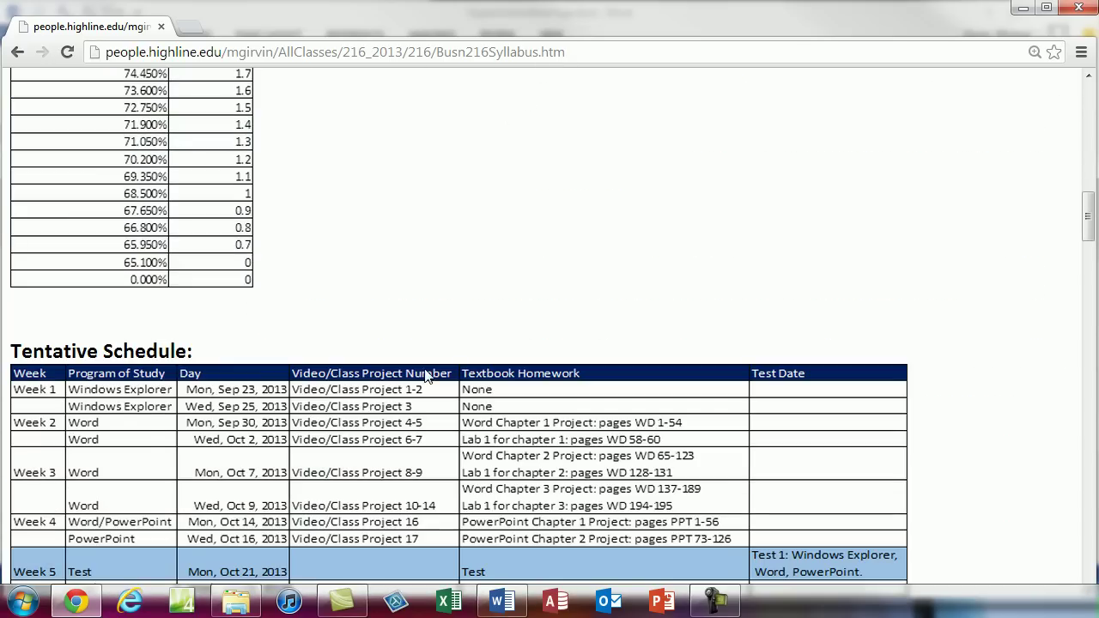
scroll(409, 373, up, 15)
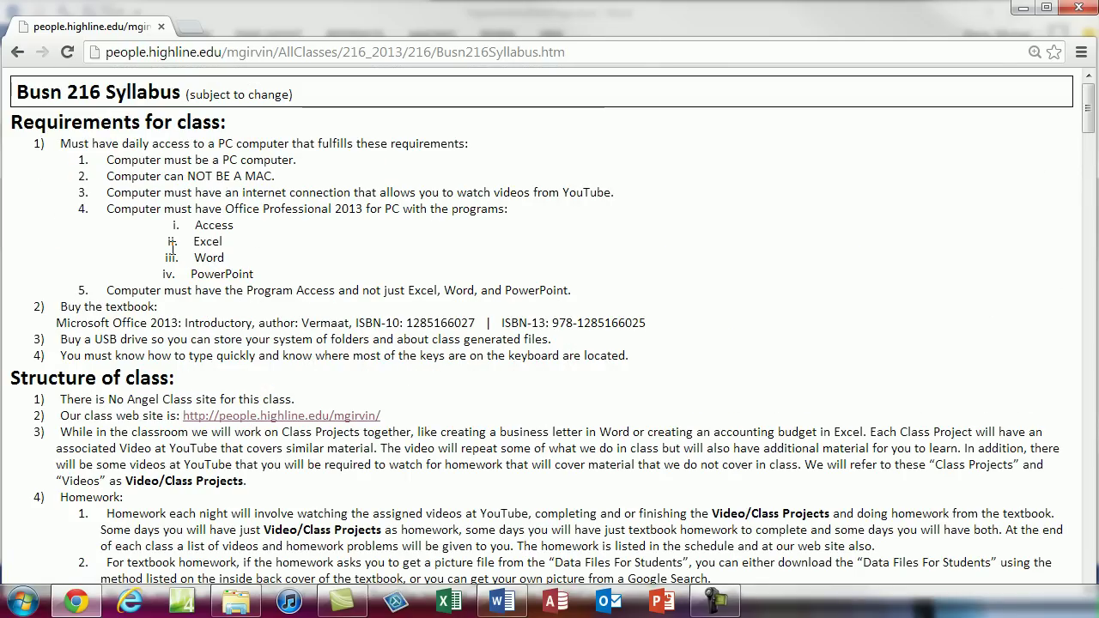
- Leave the syllabus page, return to Word, and save the document as the Web Page file HyperlinkAndWebPage.htm in the 02Word folder
click(17, 51)
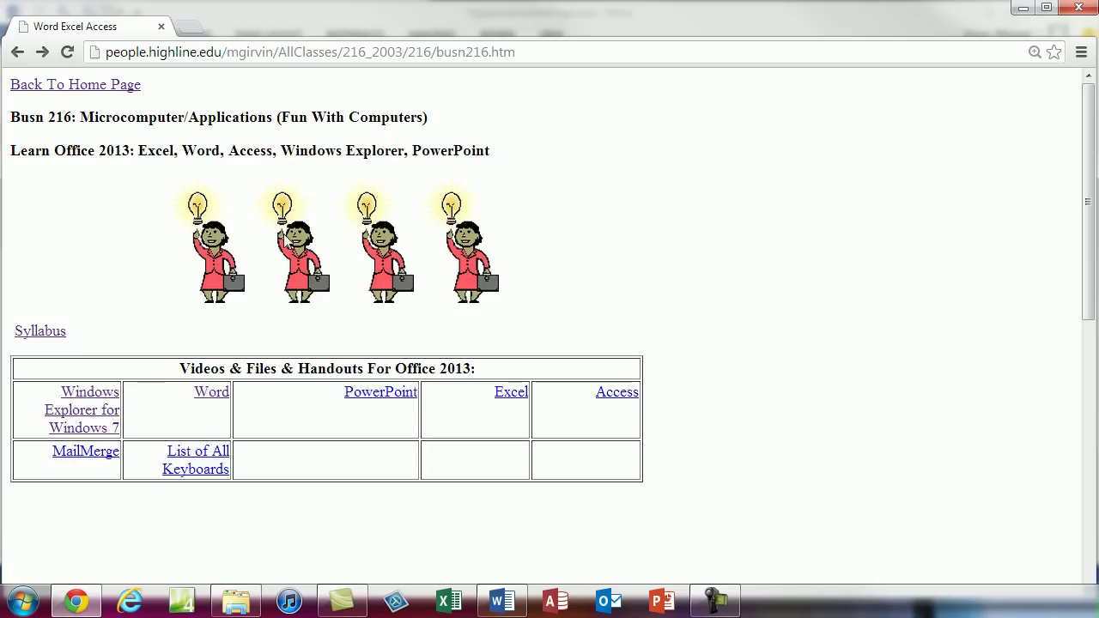
key(alt+Tab)
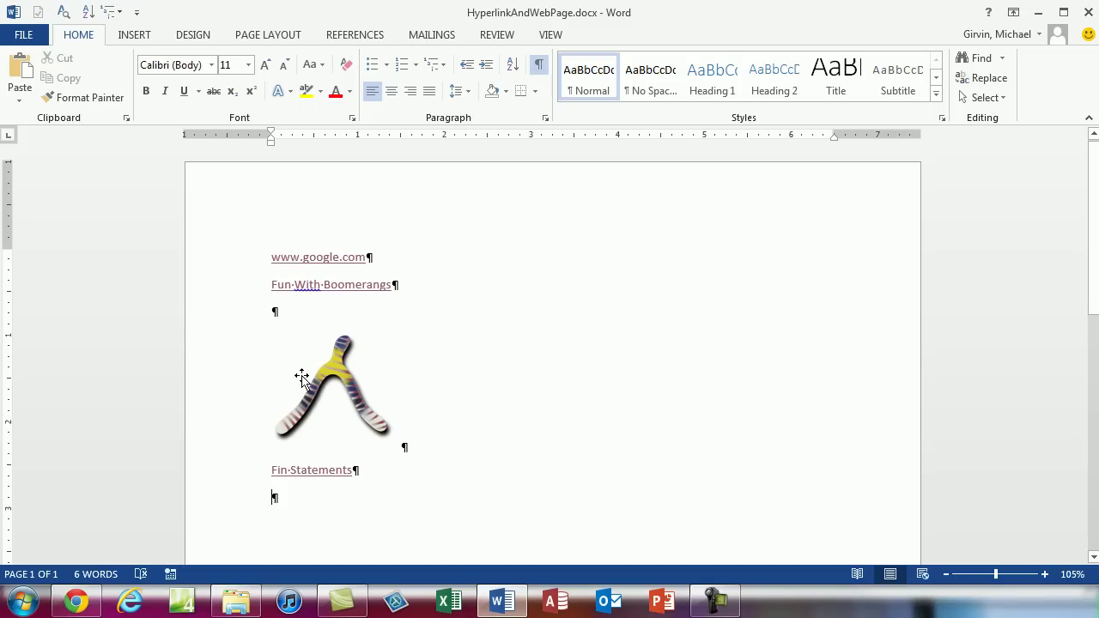
mouse_move(302, 391)
key(F12)
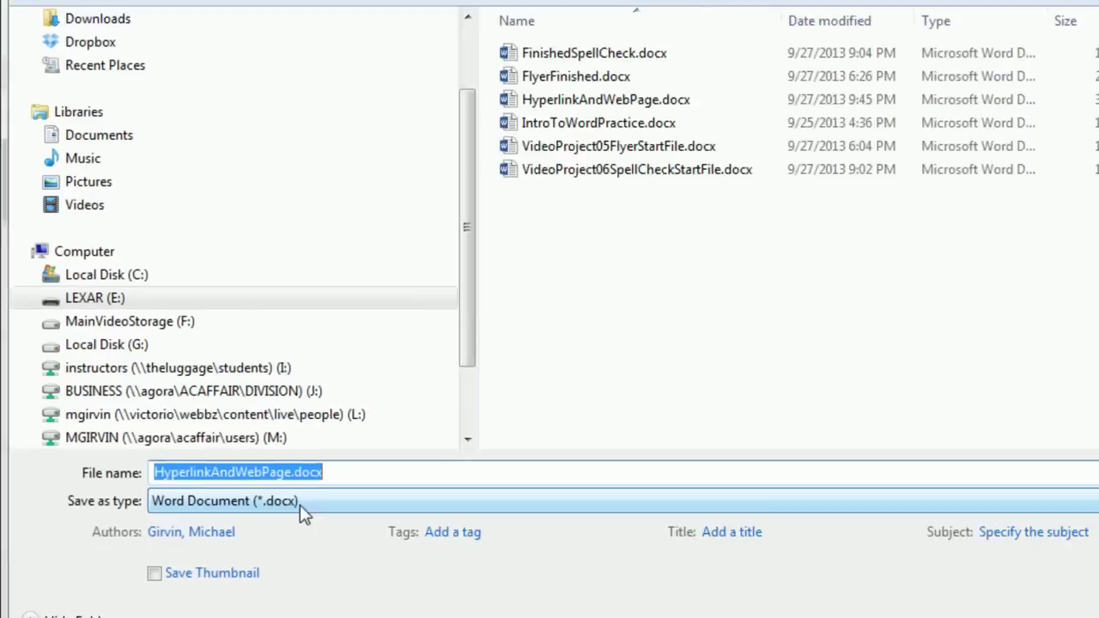
click(231, 468)
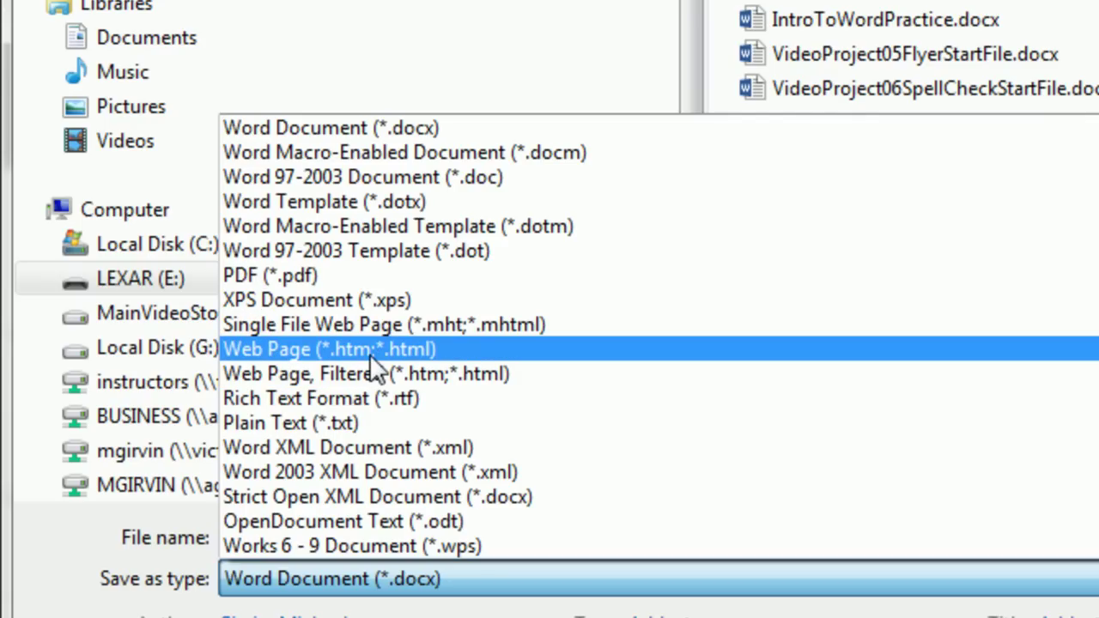
click(369, 352)
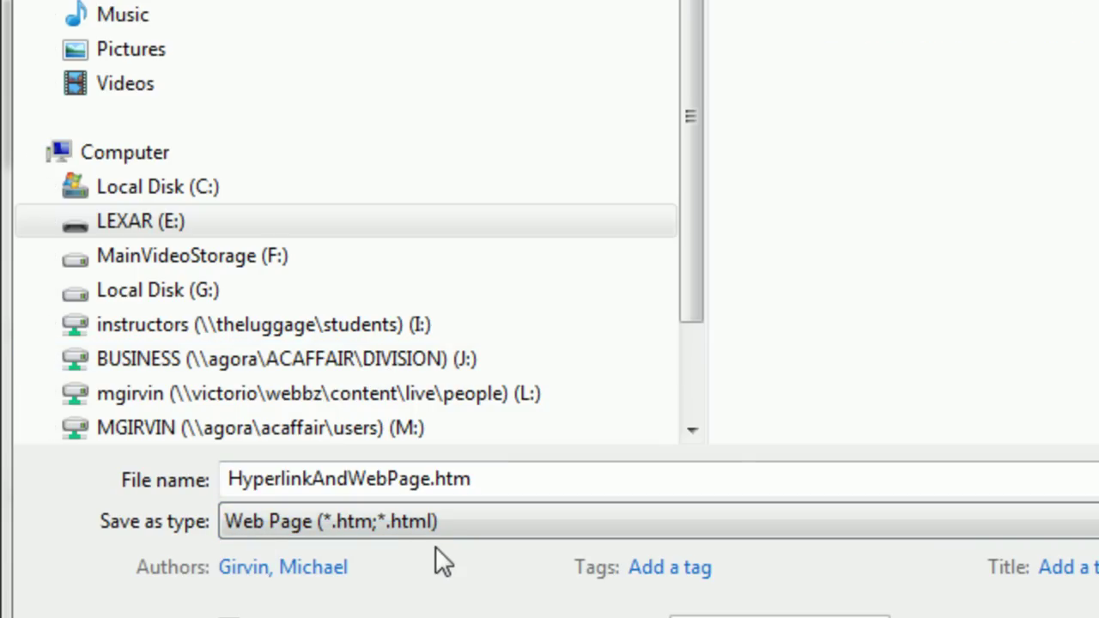
click(418, 483)
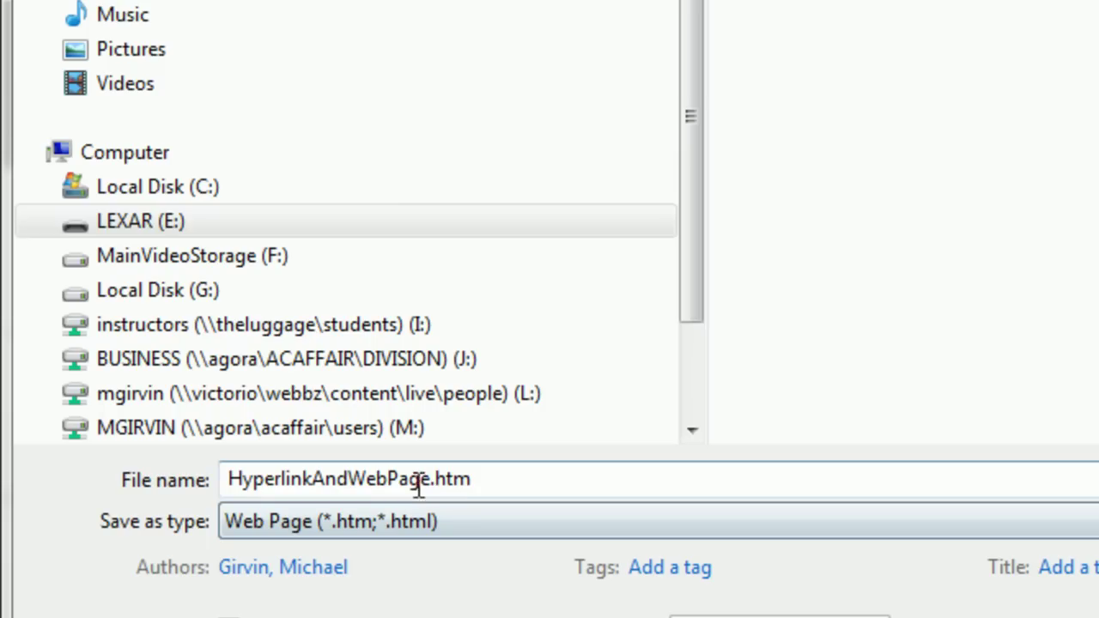
click(469, 486)
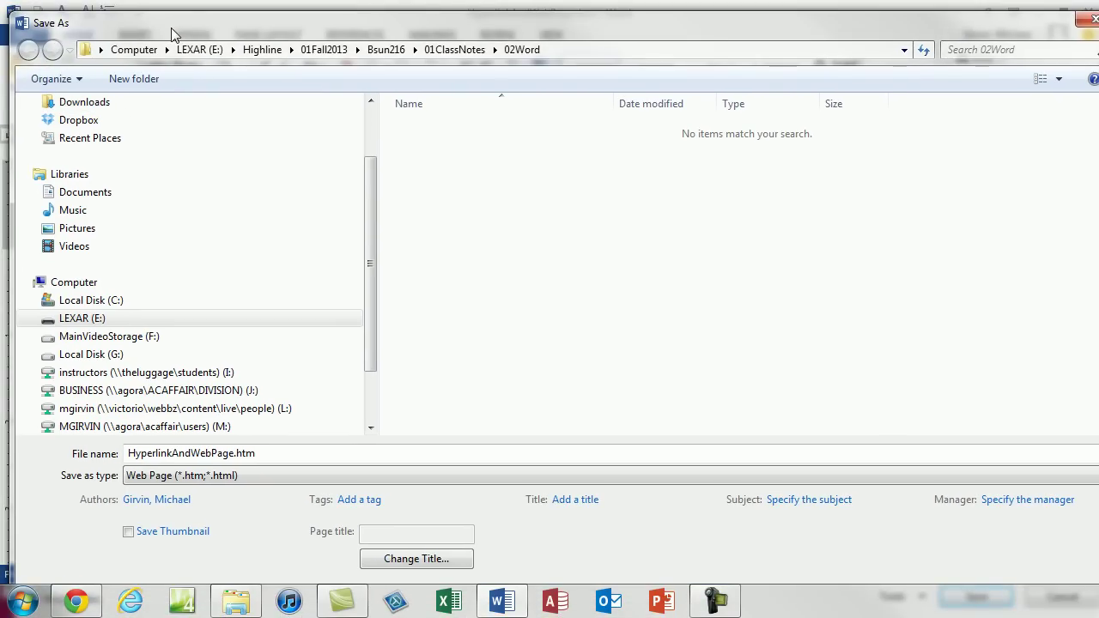
drag(175, 21, 171, 0)
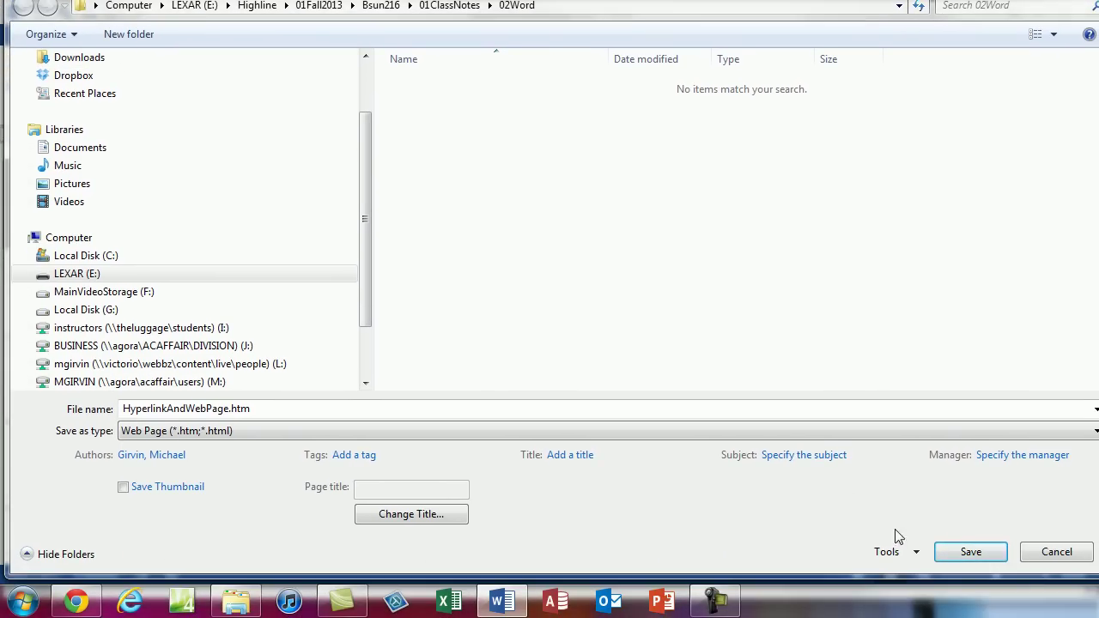
click(954, 562)
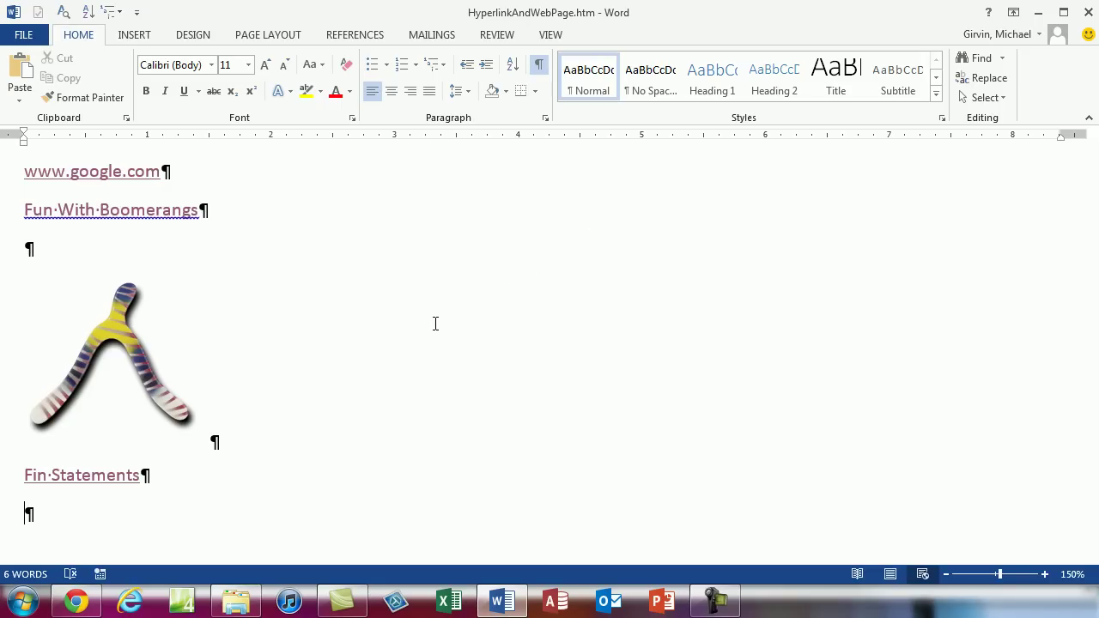
- Close the Word document and select HyperlinkAndWebPage.htm in the 02Word folder in Windows Explorer
click(1088, 12)
click(245, 604)
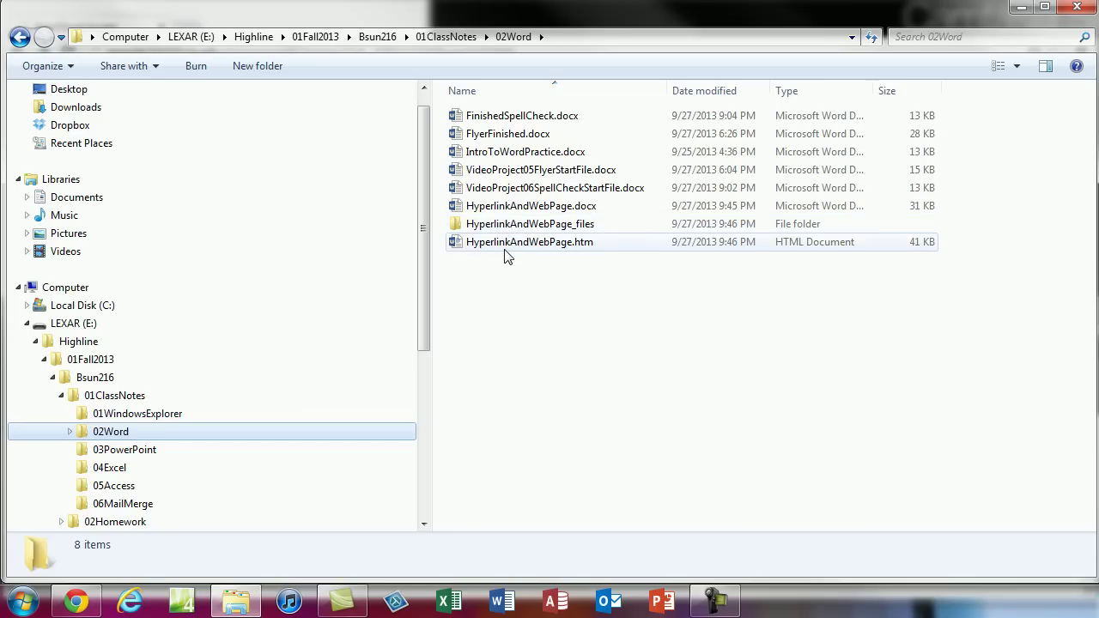
click(458, 248)
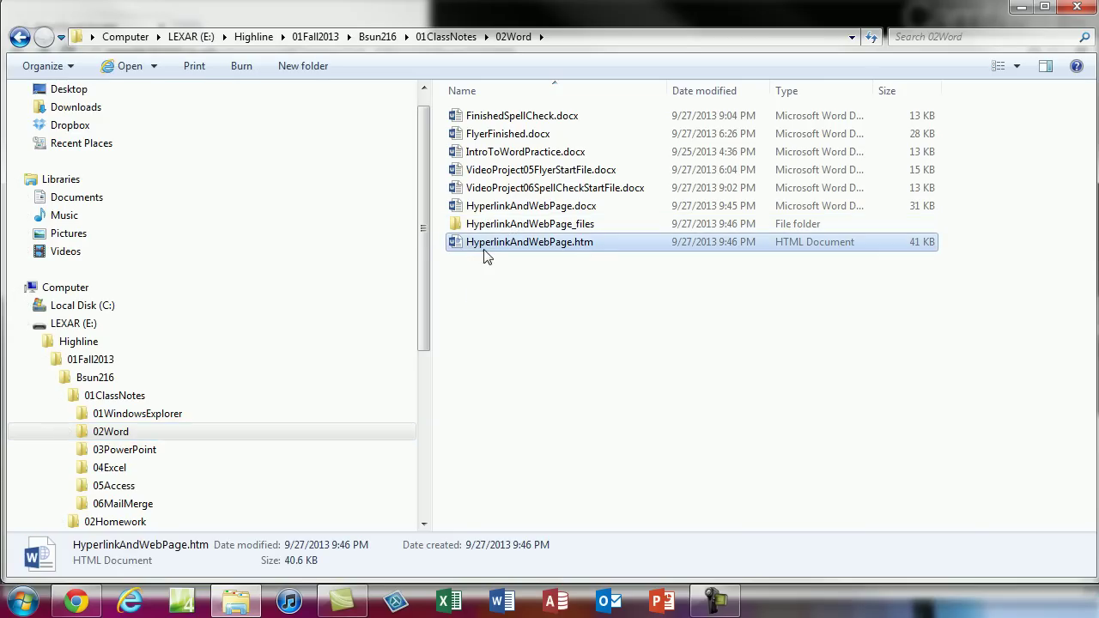
- Switch to Chrome, view the Syllabus page from the Busn 216 class page, go back, and return to the 02Word folder
click(76, 601)
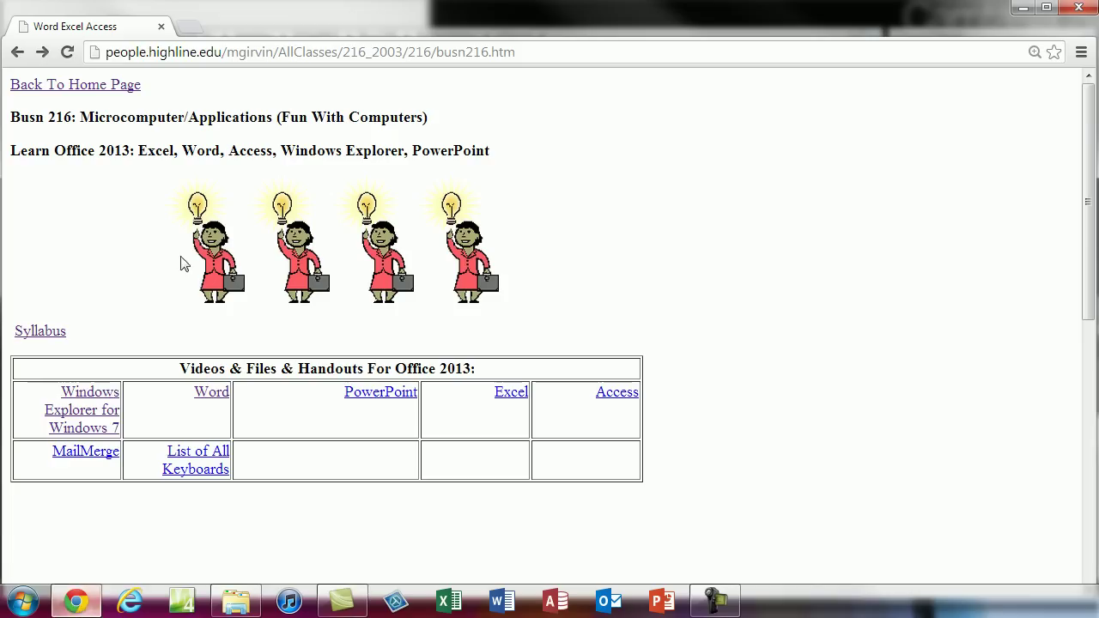
click(48, 335)
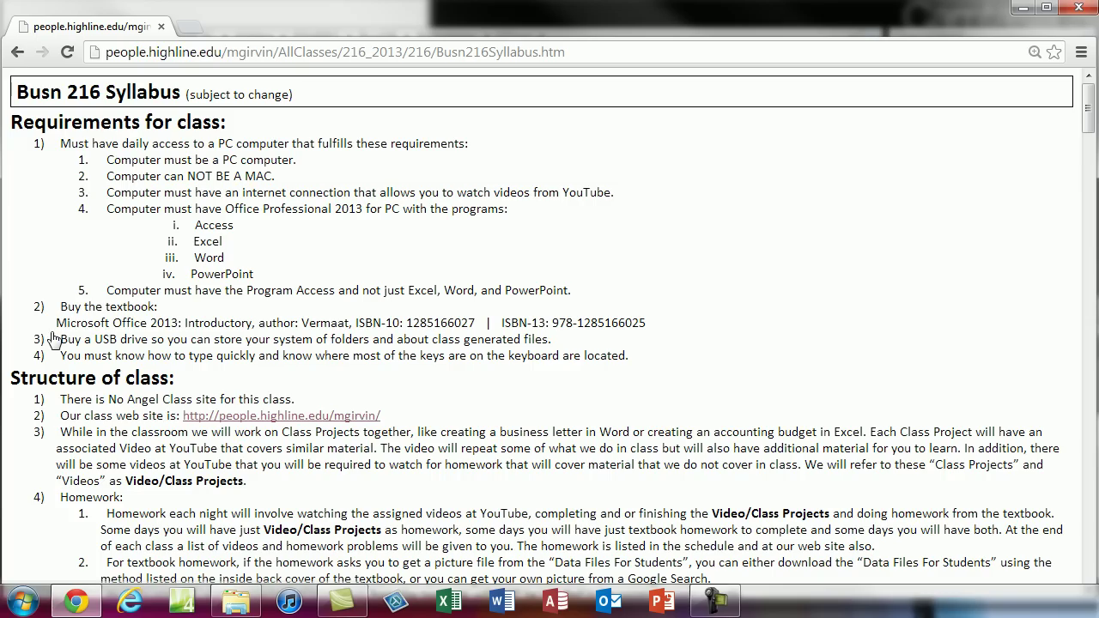
click(17, 52)
key(alt+Tab)
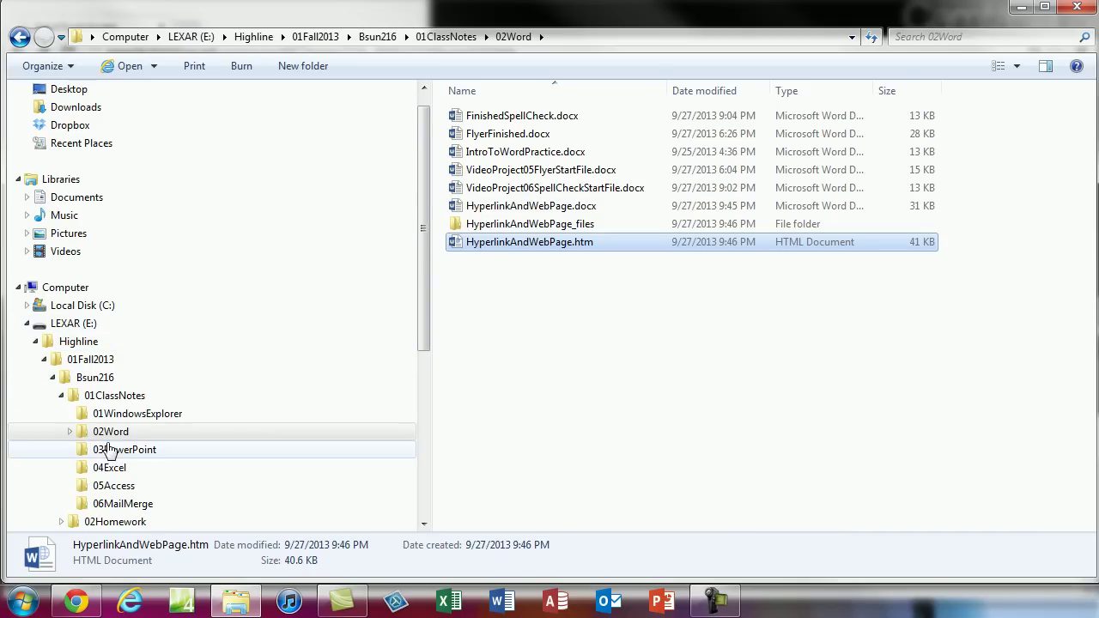
double_click(556, 244)
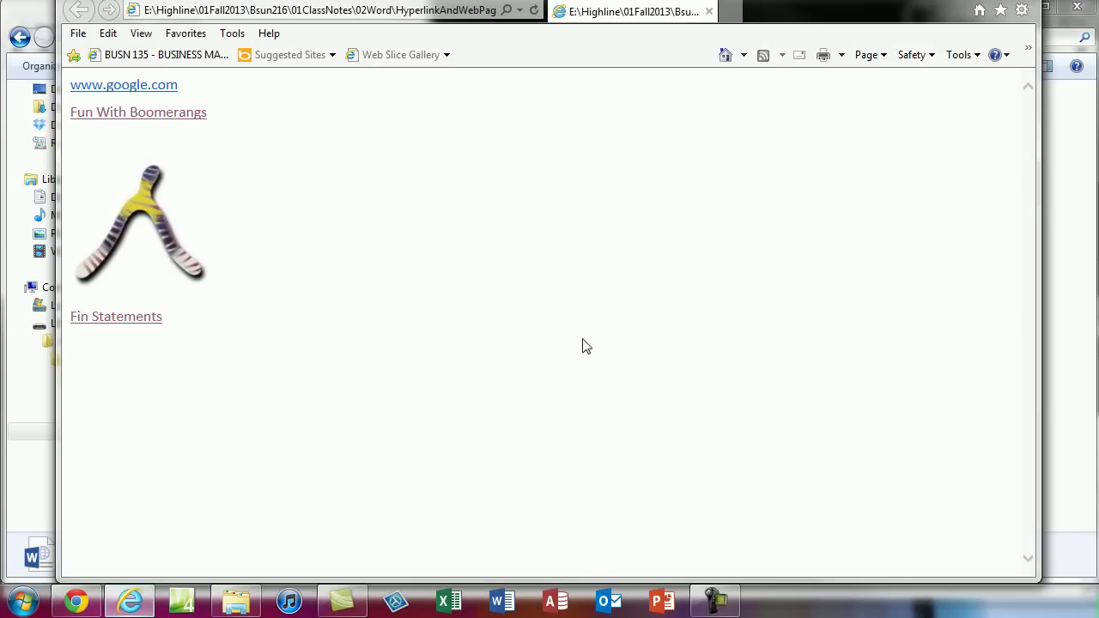
drag(470, 3, 488, 80)
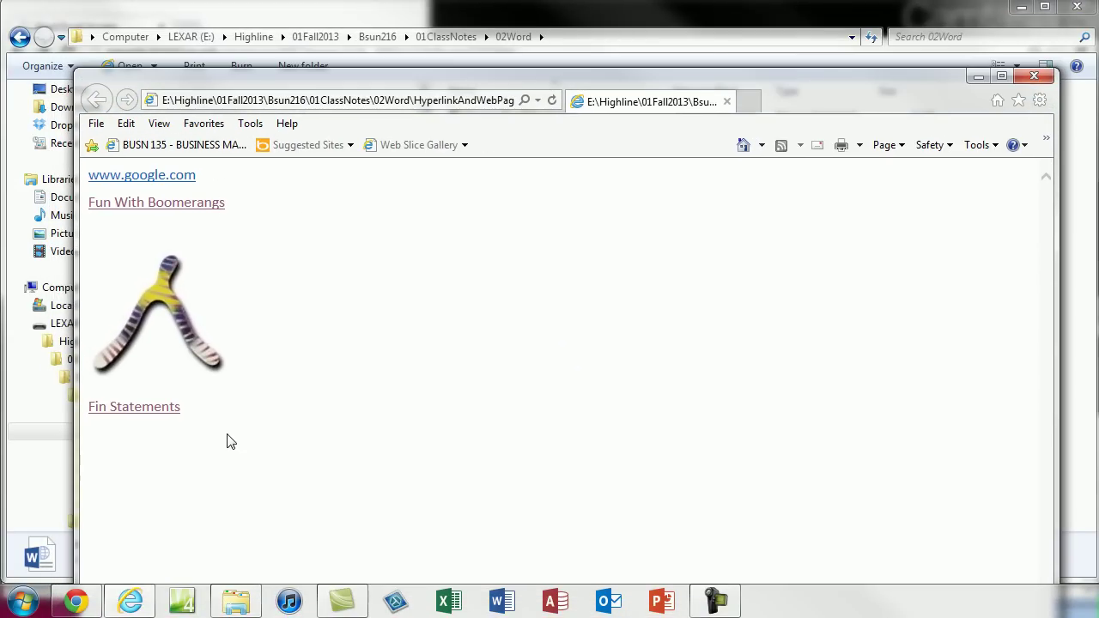
click(156, 180)
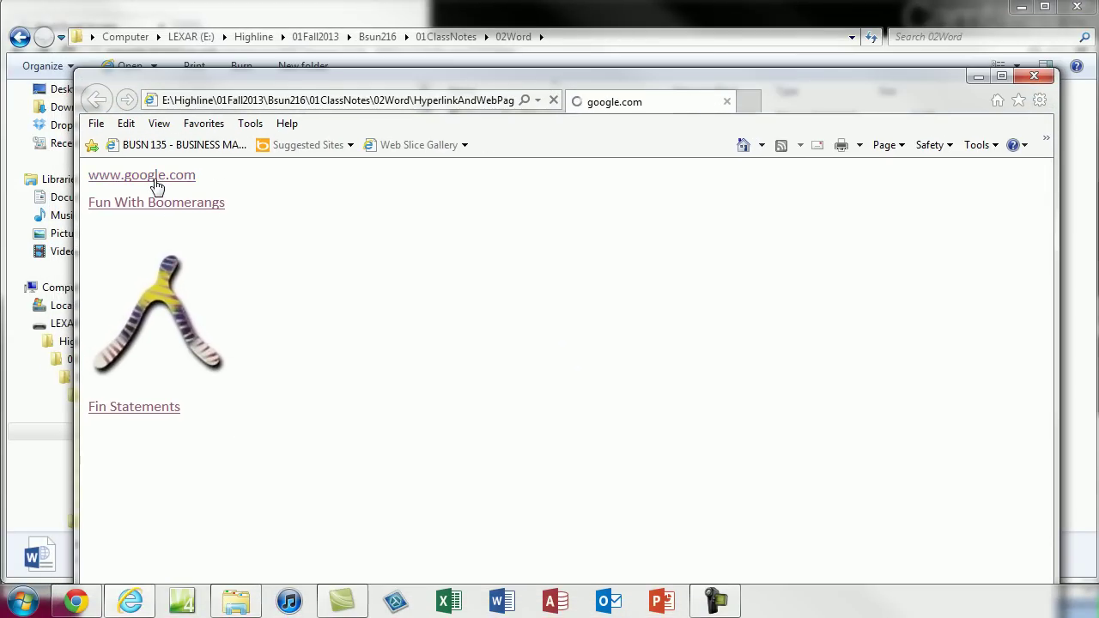
click(94, 101)
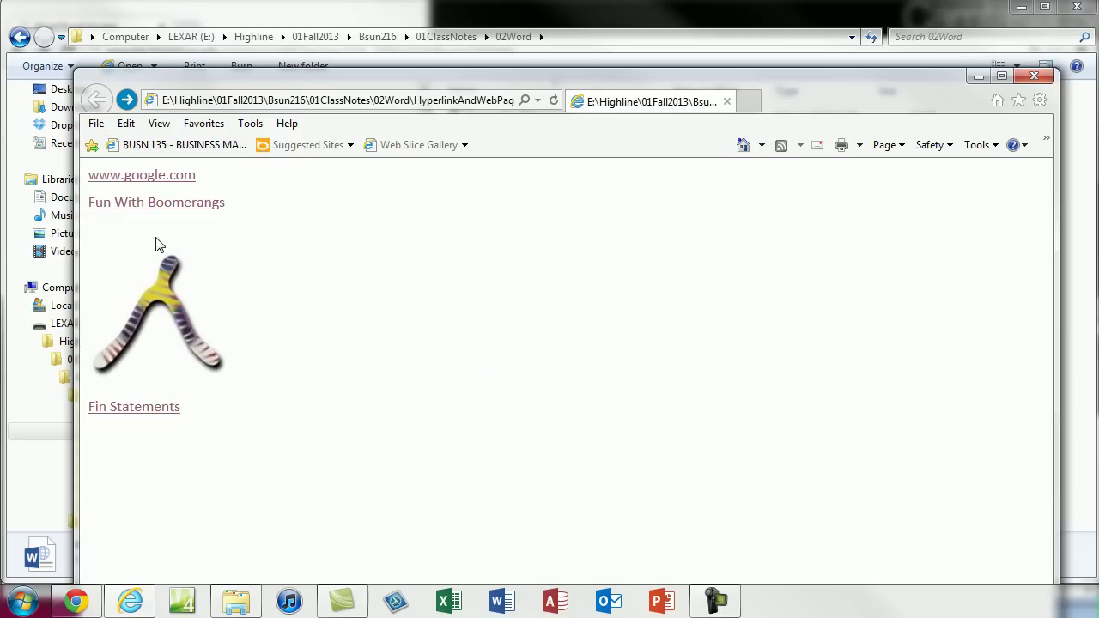
click(164, 321)
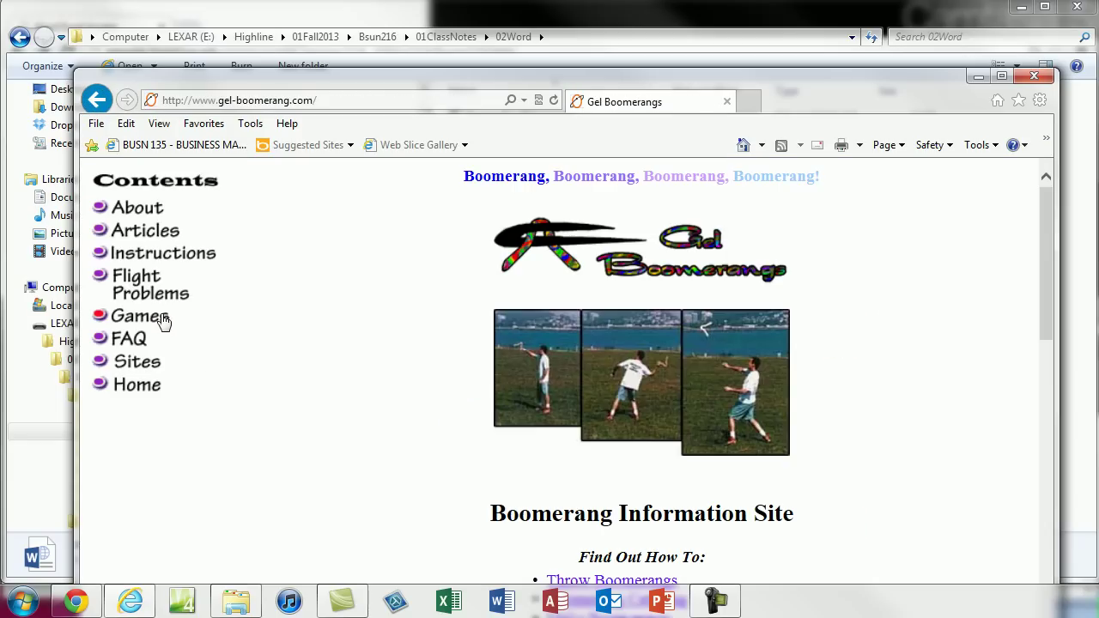
click(95, 100)
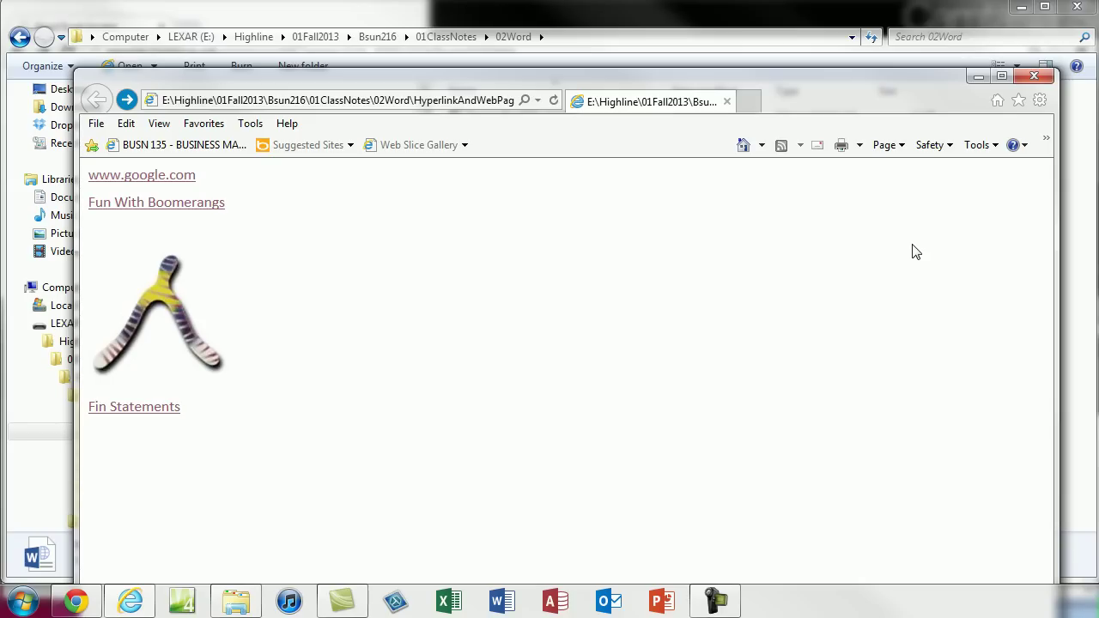
click(1034, 75)
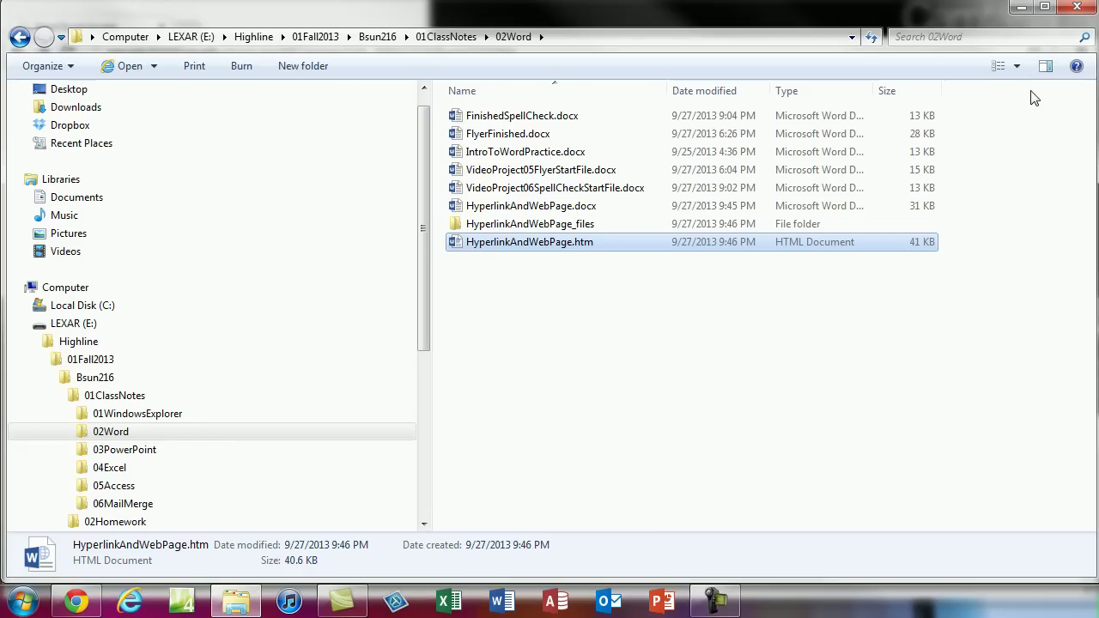